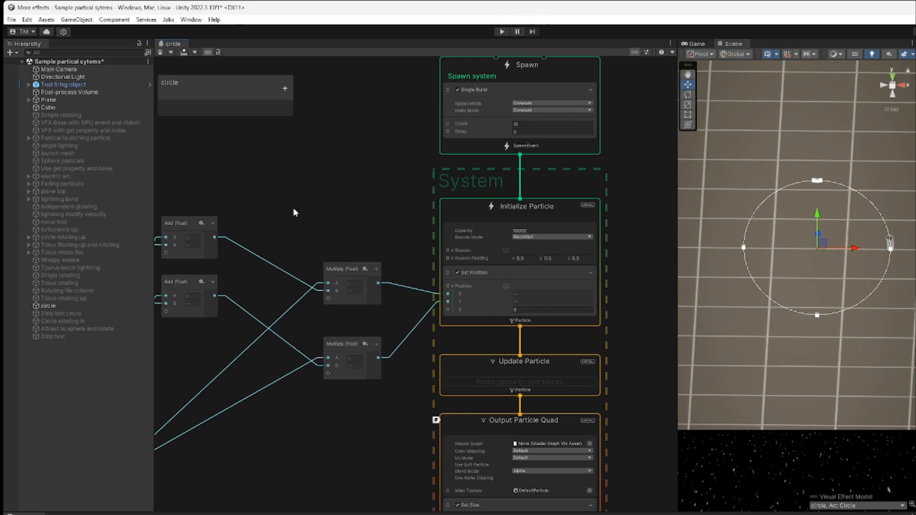
# - Examine how the circle graph's spawnIndex, Pi, Sine, Cosine and Arc Circle nodes feed the Set Position block
pyautogui.moveTo(293, 210); pyautogui.dragTo(581, 194, button='middle')
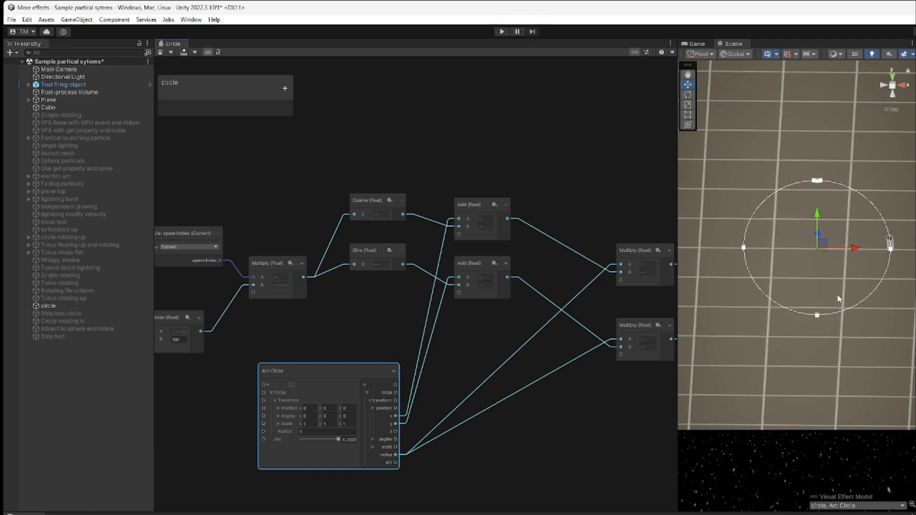
pyautogui.moveTo(336, 319); pyautogui.dragTo(431, 331, button='middle')
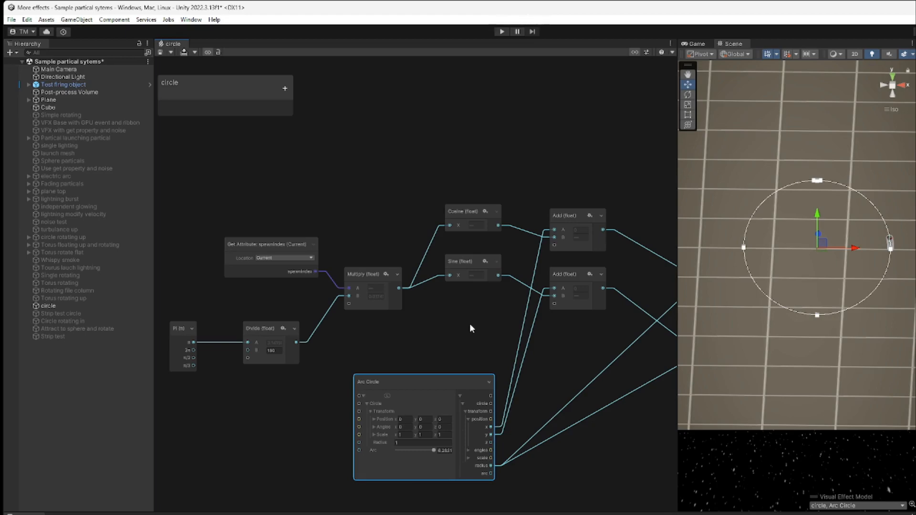
pyautogui.moveTo(470, 328); pyautogui.dragTo(418, 327, button='middle')
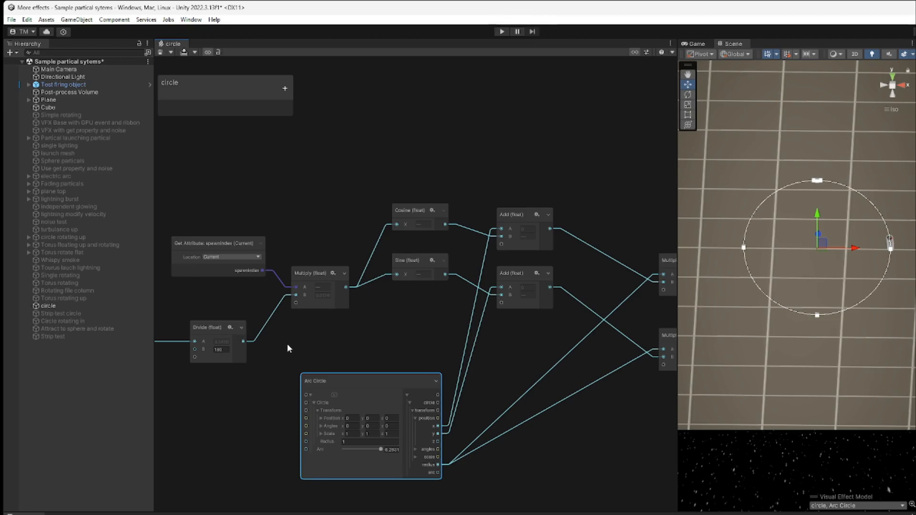
pyautogui.moveTo(288, 343); pyautogui.dragTo(367, 346, button='middle')
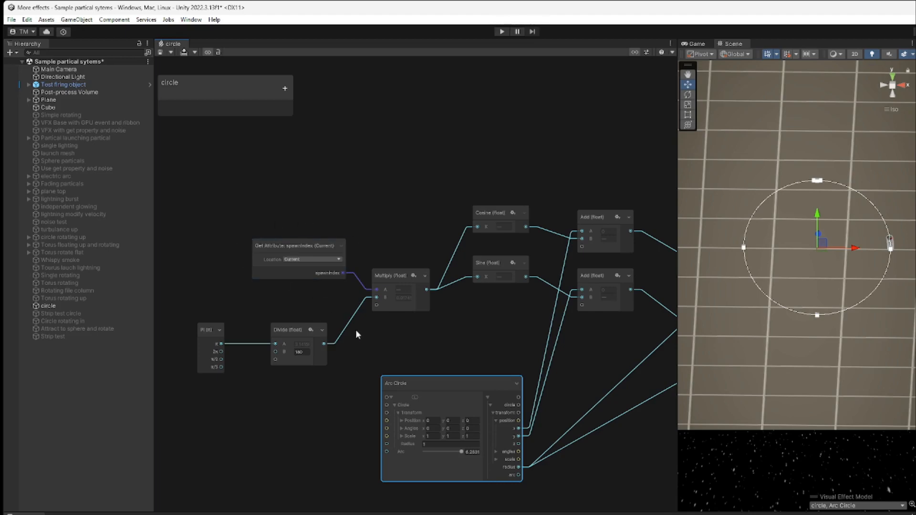
pyautogui.moveTo(455, 341); pyautogui.dragTo(325, 361, button='middle')
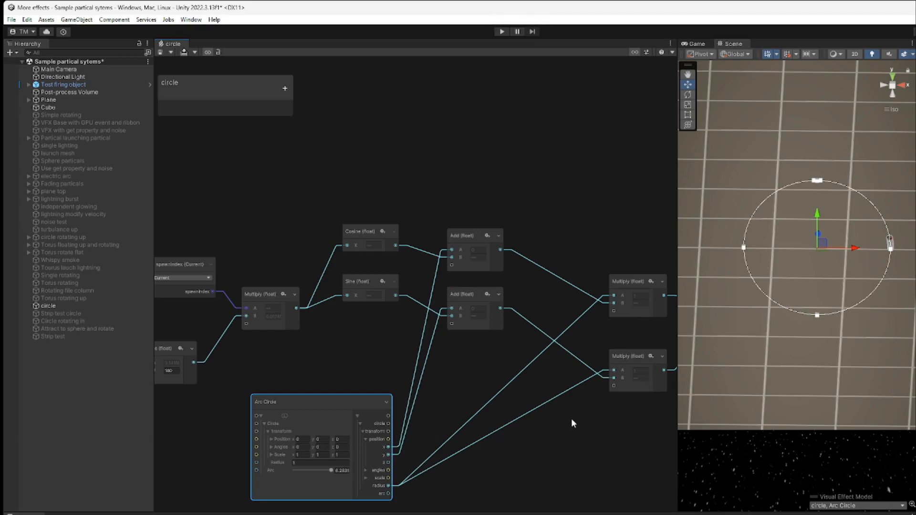
pyautogui.moveTo(571, 418); pyautogui.dragTo(522, 413, button='middle')
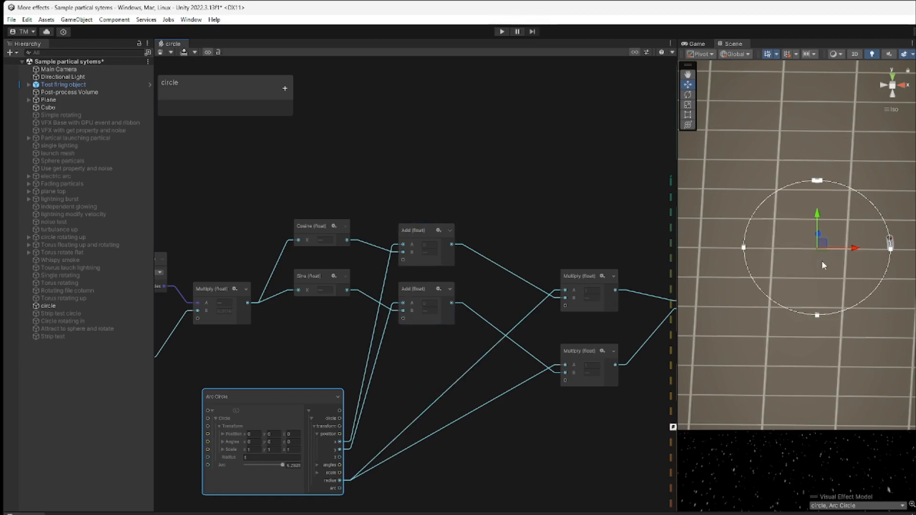
pyautogui.moveTo(607, 444); pyautogui.dragTo(402, 442, button='middle')
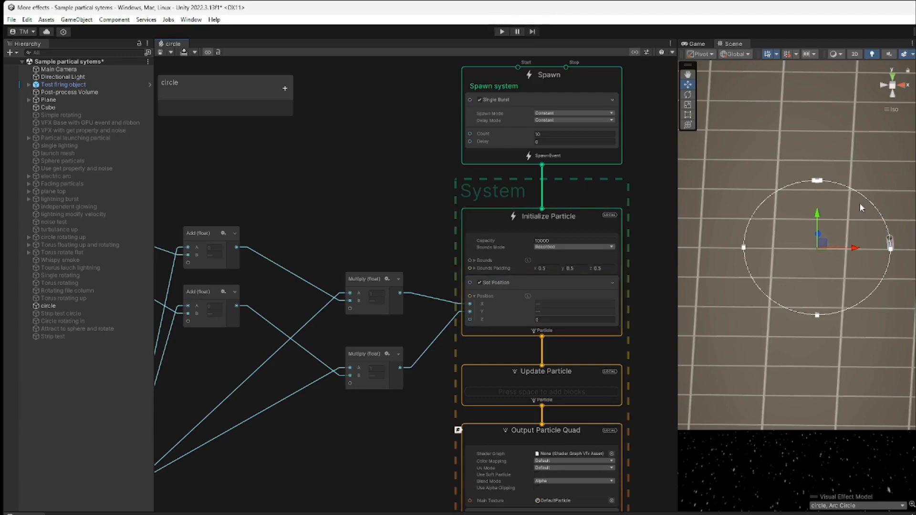
pyautogui.scroll(2, 865, 282)
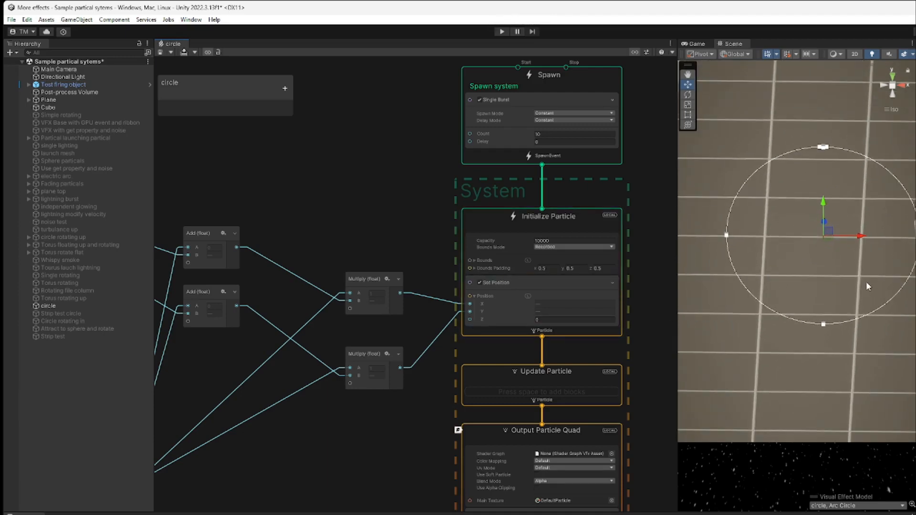
pyautogui.moveTo(866, 282); pyautogui.dragTo(780, 288, button='middle')
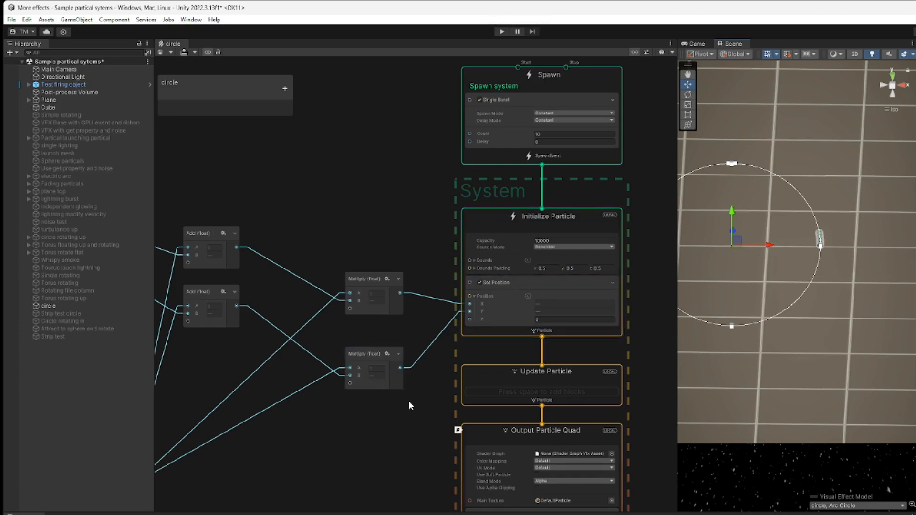
# - Try a Single Burst count of 50 in the Spawn system and replace it with 360
pyautogui.moveTo(416, 407); pyautogui.dragTo(413, 333, button='middle')
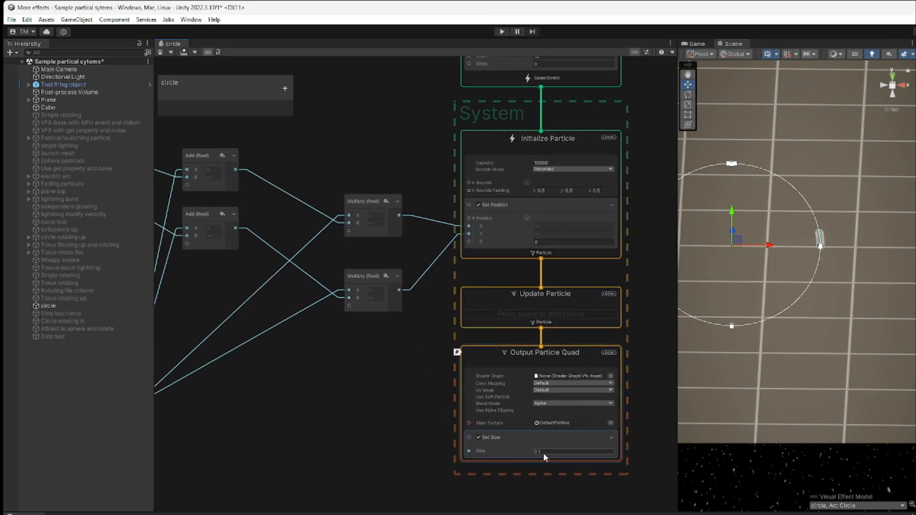
pyautogui.moveTo(383, 380); pyautogui.dragTo(367, 509, button='middle')
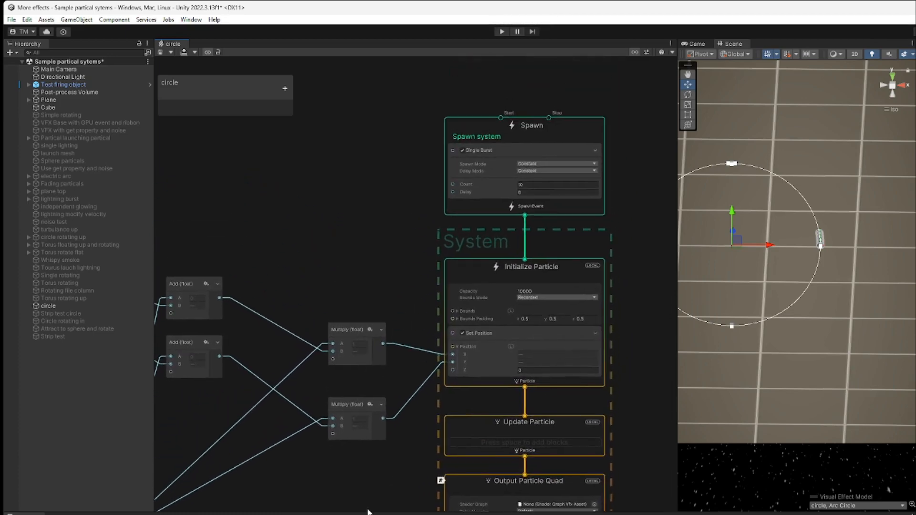
pyautogui.click(535, 185)
pyautogui.write('50')
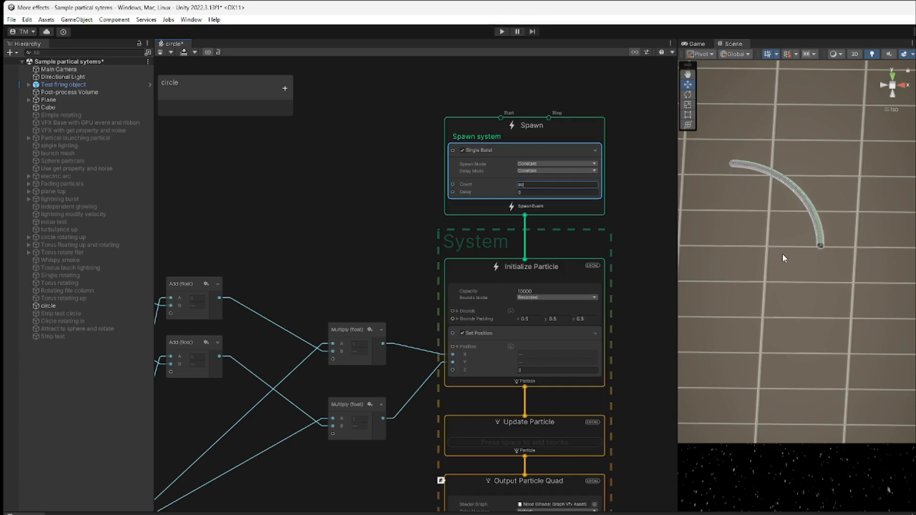
pyautogui.press('BackSpace')
pyautogui.press('BackSpace')
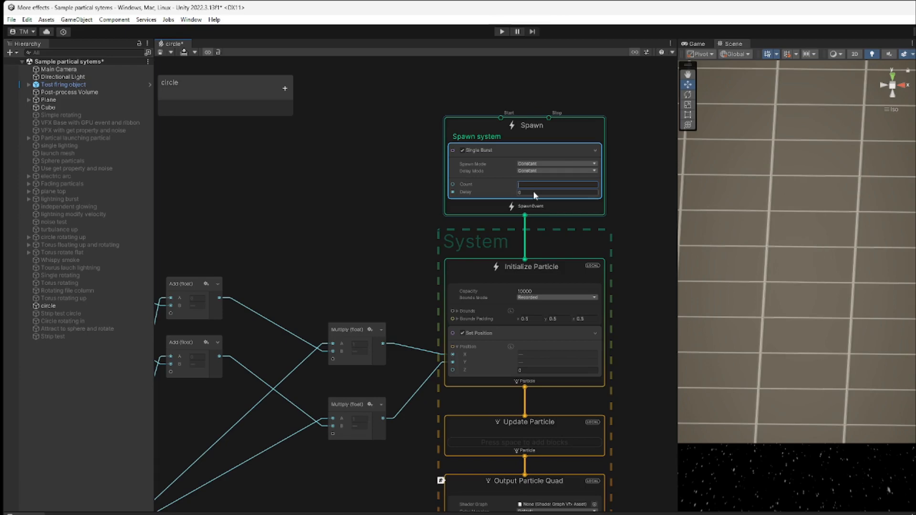
pyautogui.write('360')
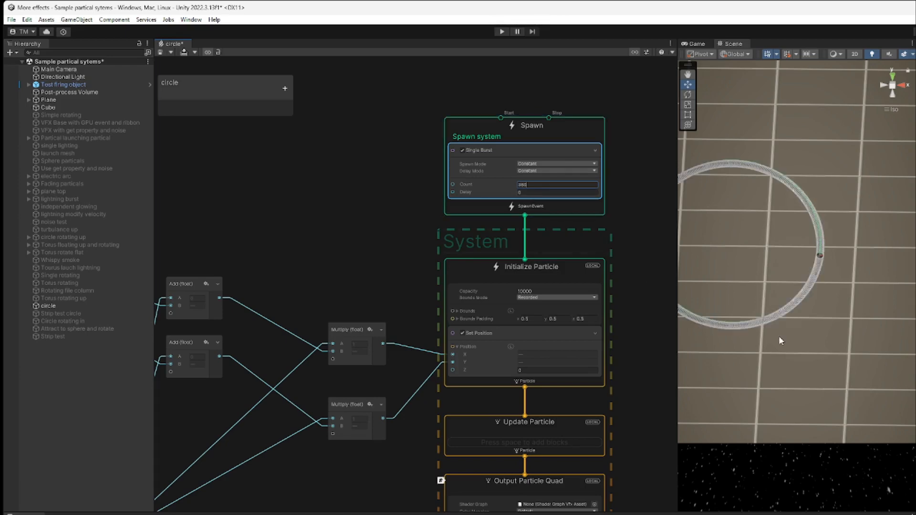
pyautogui.moveTo(784, 342); pyautogui.dragTo(831, 351, button='middle')
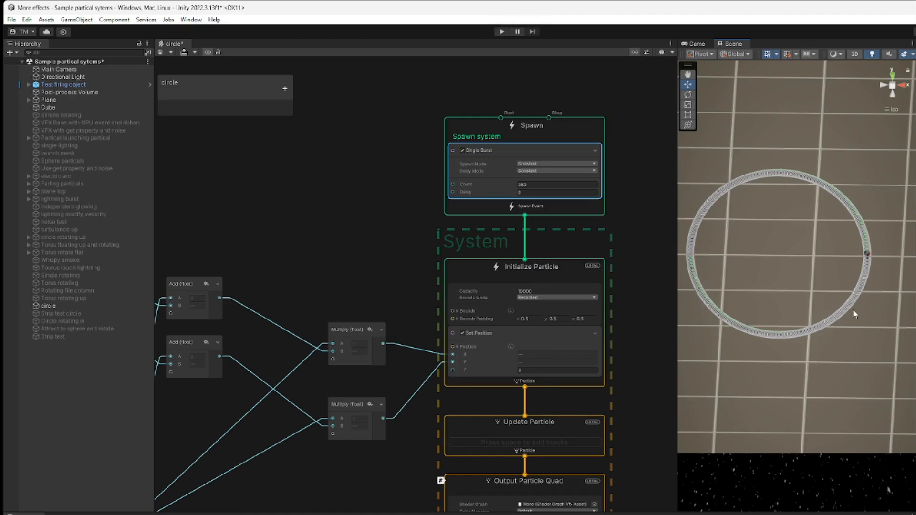
# - Select the Arc Circle node and the circle object, and pull the circle's handle slightly outward in the scene
pyautogui.moveTo(315, 479); pyautogui.dragTo(486, 365, button='middle')
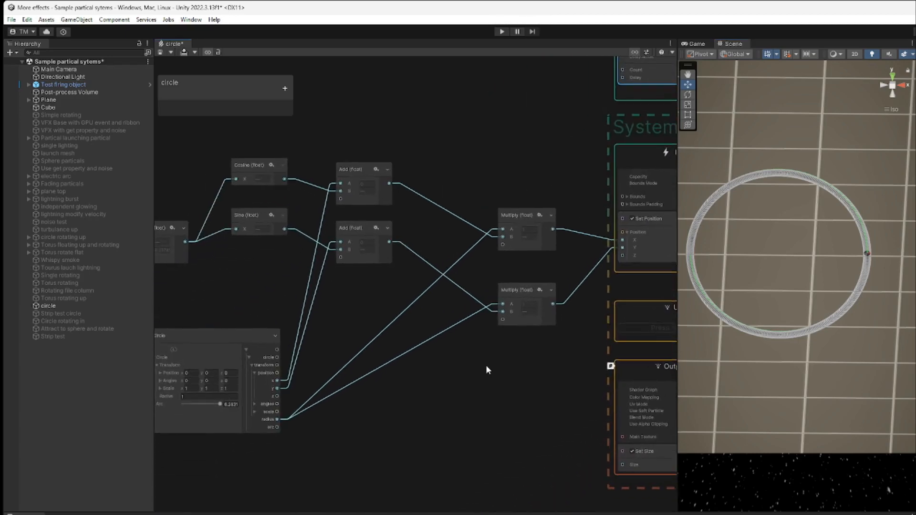
pyautogui.click(227, 335)
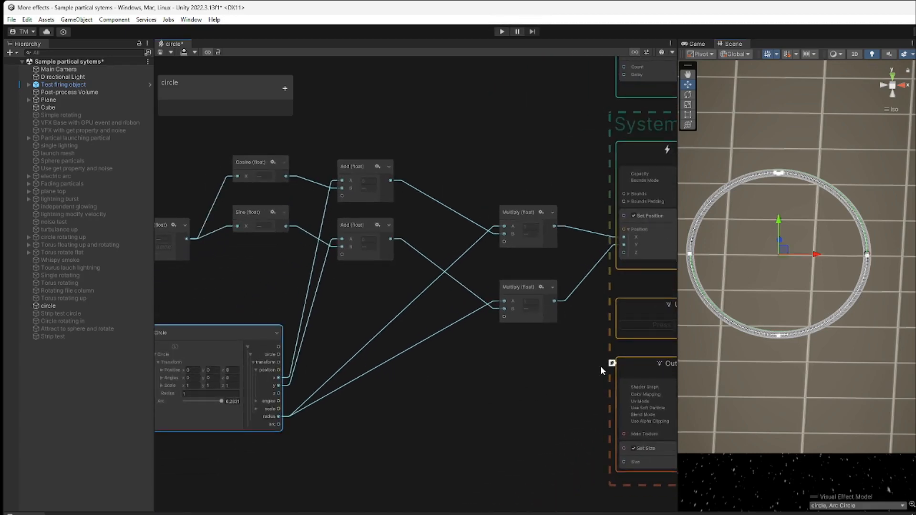
pyautogui.click(56, 306)
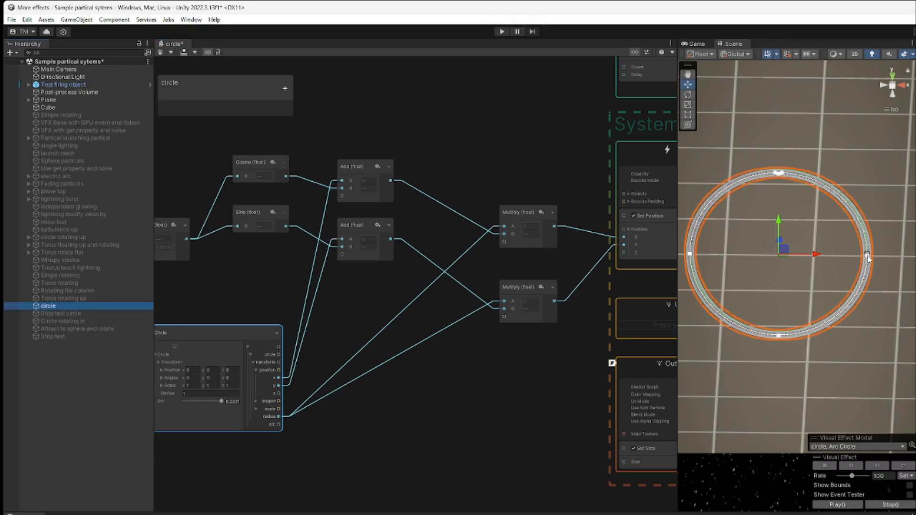
pyautogui.moveTo(866, 256)
pyautogui.mouseDown()
pyautogui.moveTo(910, 249)
pyautogui.moveTo(879, 253)
pyautogui.mouseUp()
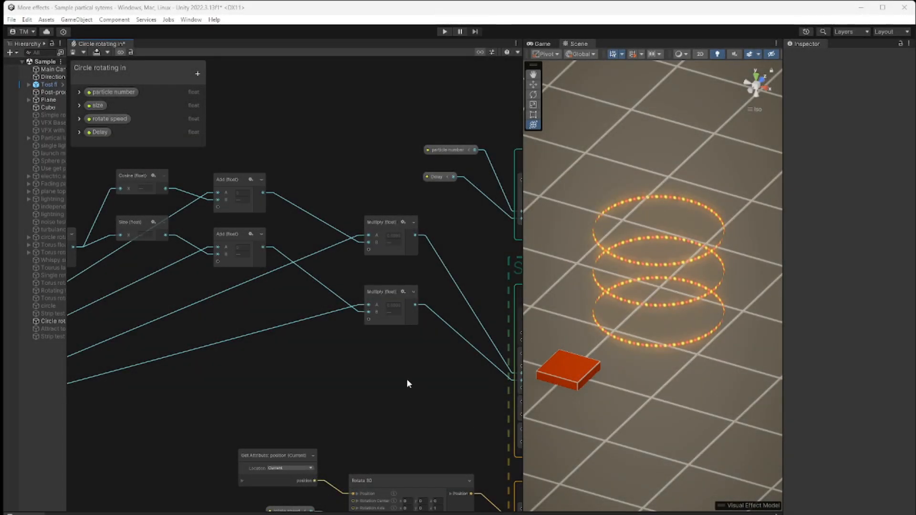
# - Examine how the Circle rotating in graph divides 360 by particle number and uses it with spawnIndex to position particles
pyautogui.moveTo(259, 396); pyautogui.dragTo(446, 423, button='middle')
pyautogui.scroll(-2, 312, 425)
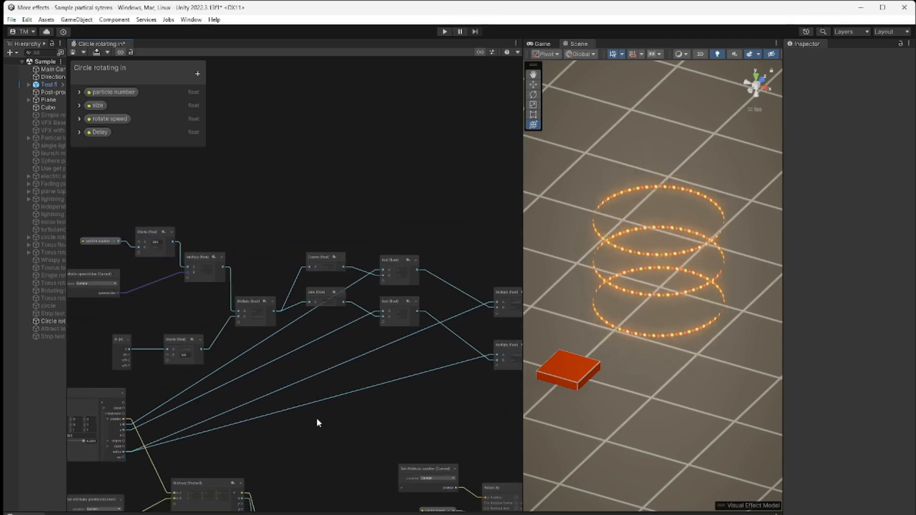
pyautogui.moveTo(333, 427); pyautogui.dragTo(379, 422, button='middle')
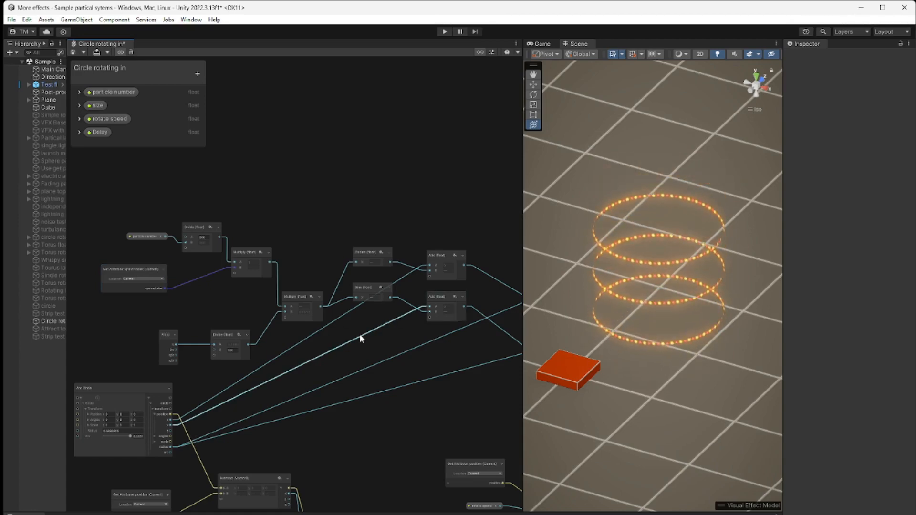
pyautogui.scroll(2, 161, 205)
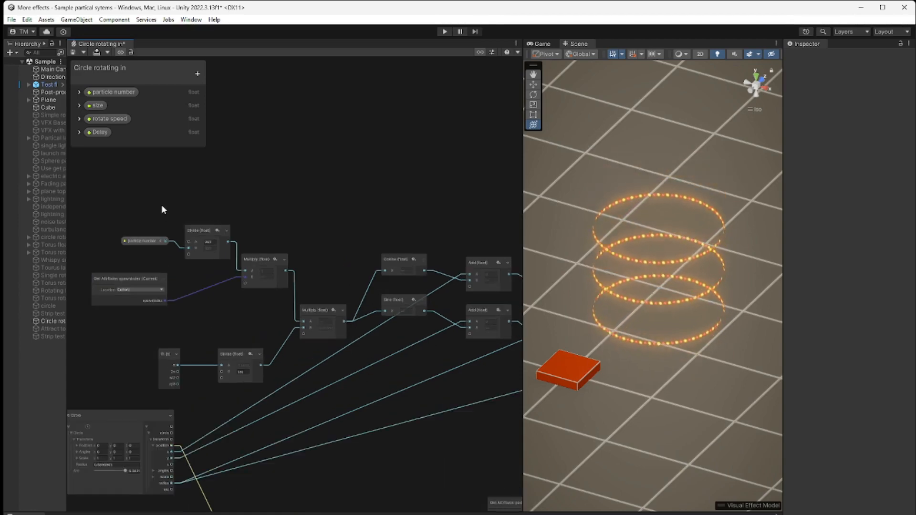
pyautogui.scroll(2, 161, 204)
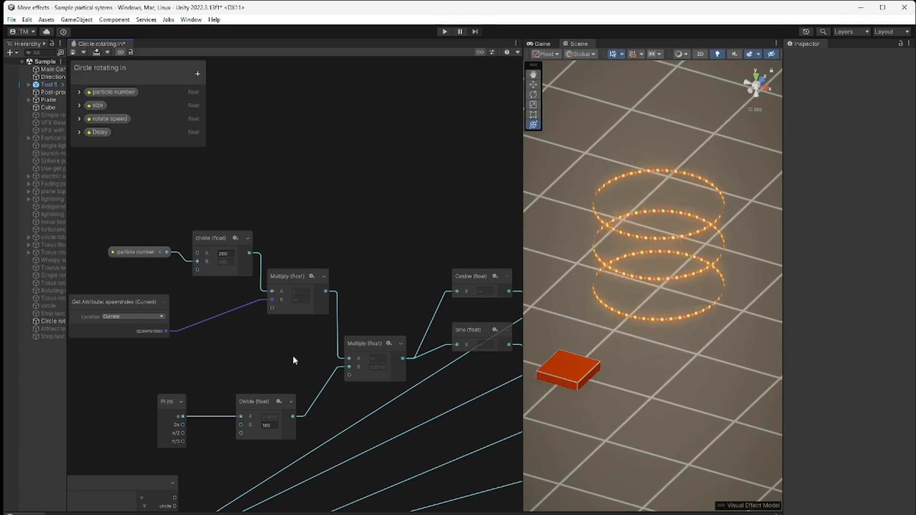
pyautogui.moveTo(297, 355); pyautogui.dragTo(61, 368, button='middle')
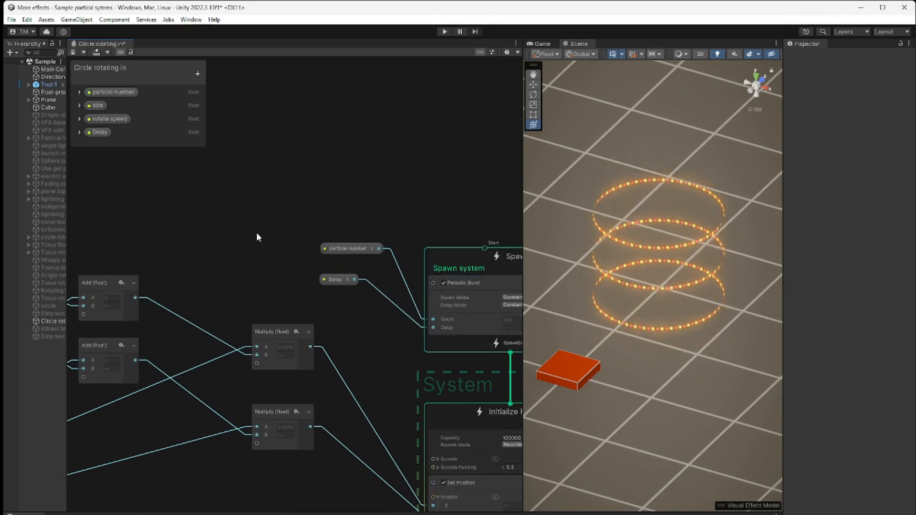
pyautogui.moveTo(198, 232); pyautogui.dragTo(435, 197, button='middle')
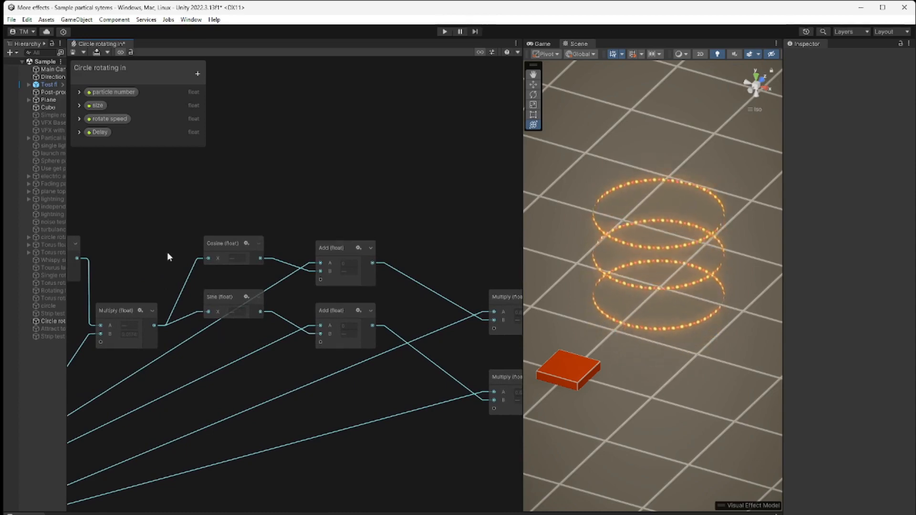
pyautogui.moveTo(151, 224); pyautogui.dragTo(381, 209, button='middle')
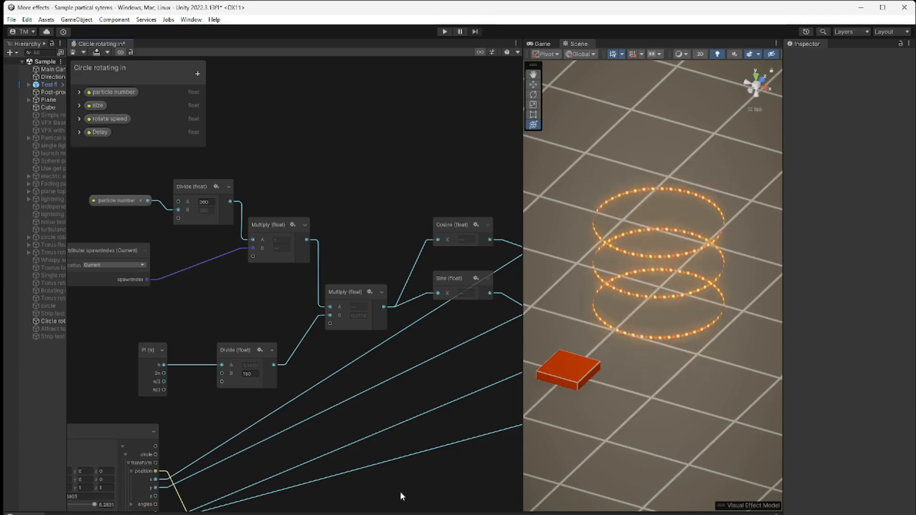
# - Examine the graph's Subtract, Cross Product and Rotate 3D nodes, and the spawnIndex Compare and Branch nodes for particle colour
pyautogui.moveTo(399, 491); pyautogui.dragTo(401, 287, button='middle')
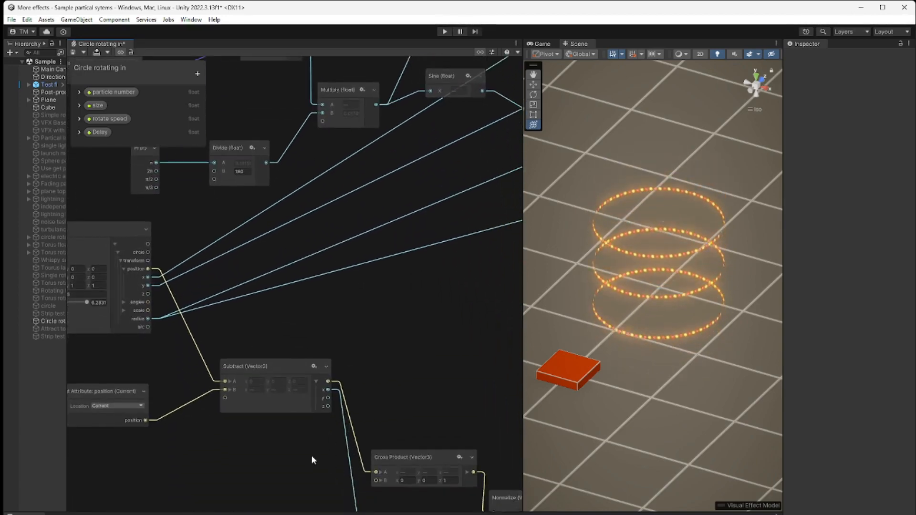
pyautogui.moveTo(310, 455); pyautogui.dragTo(299, 399, button='middle')
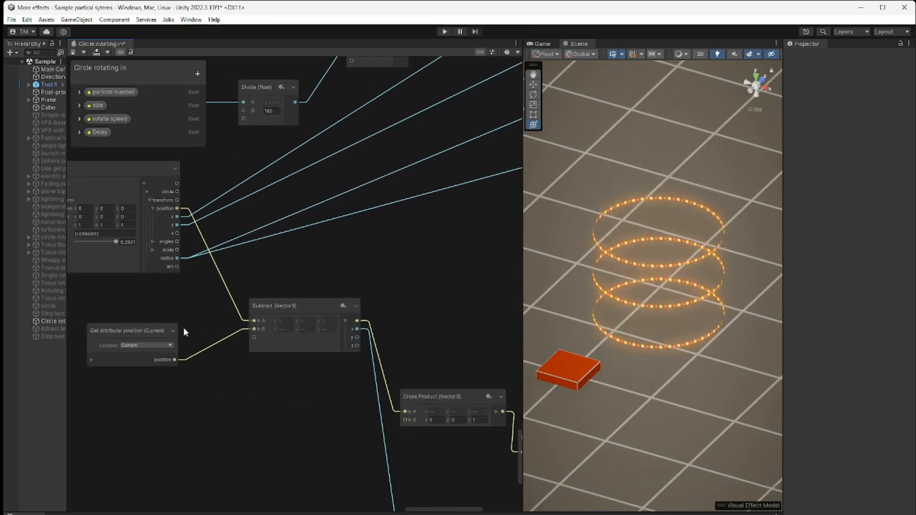
pyautogui.moveTo(333, 396); pyautogui.dragTo(129, 258, button='middle')
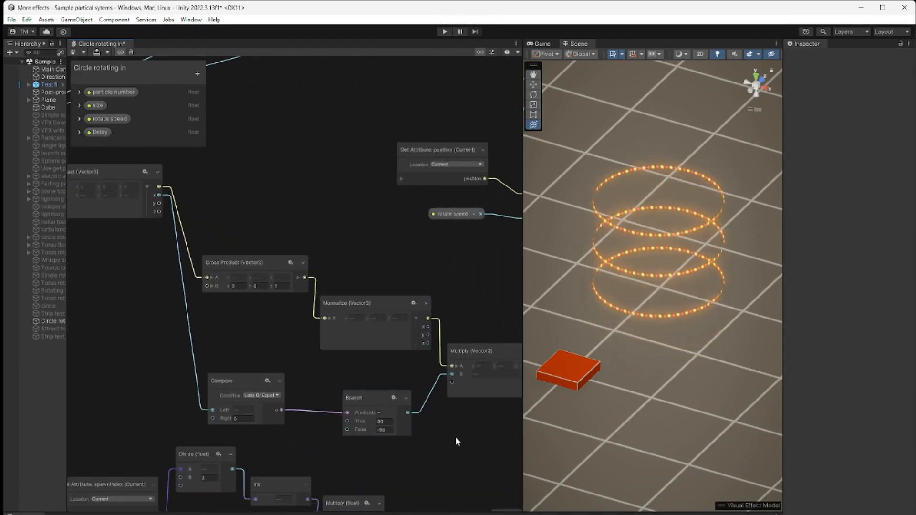
pyautogui.moveTo(454, 436); pyautogui.dragTo(288, 417, button='middle')
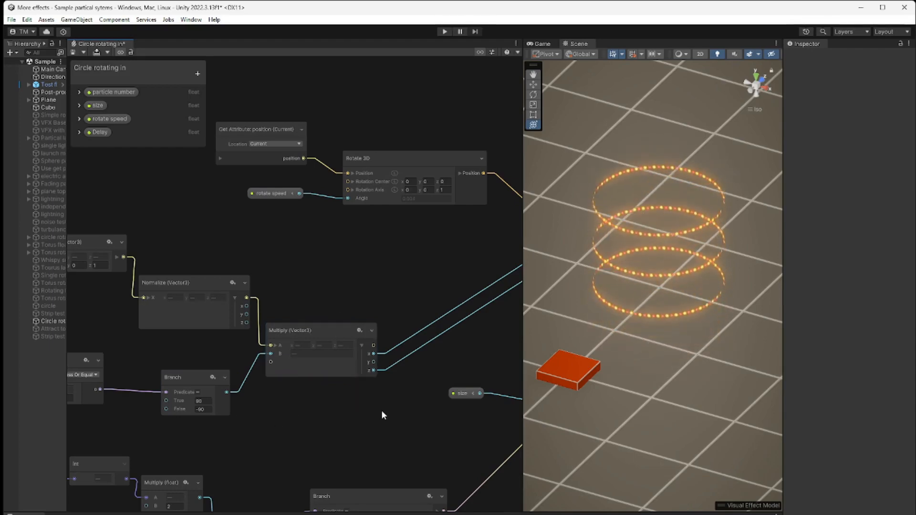
pyautogui.moveTo(382, 410); pyautogui.dragTo(212, 443, button='middle')
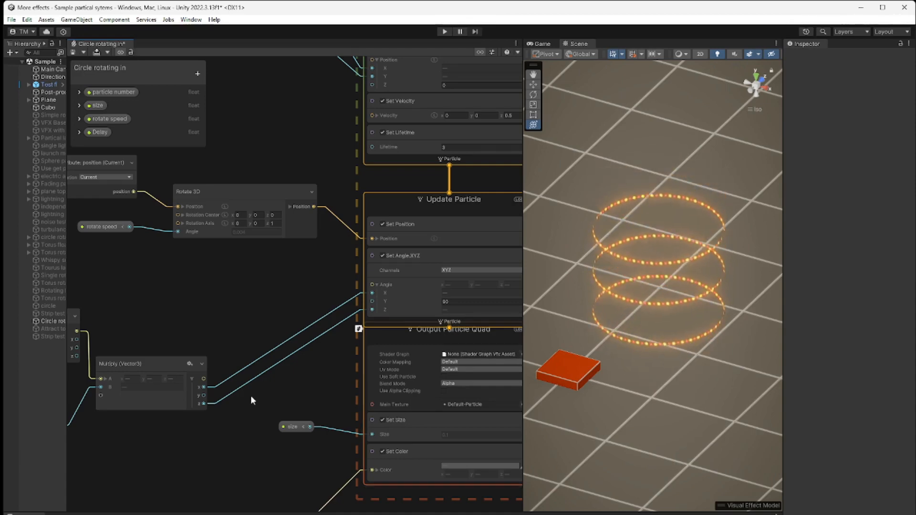
pyautogui.moveTo(225, 442); pyautogui.dragTo(337, 359, button='middle')
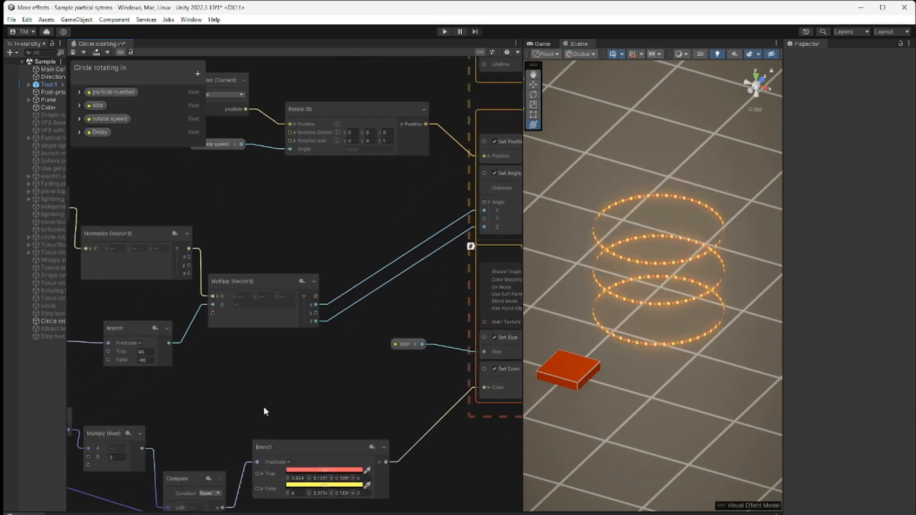
pyautogui.moveTo(242, 419); pyautogui.dragTo(372, 349, button='middle')
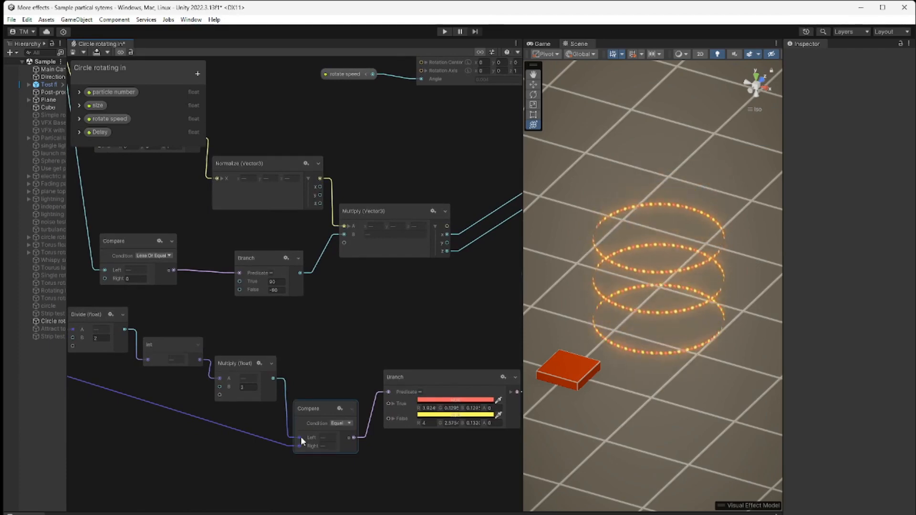
pyautogui.moveTo(226, 458); pyautogui.dragTo(303, 425, button='middle')
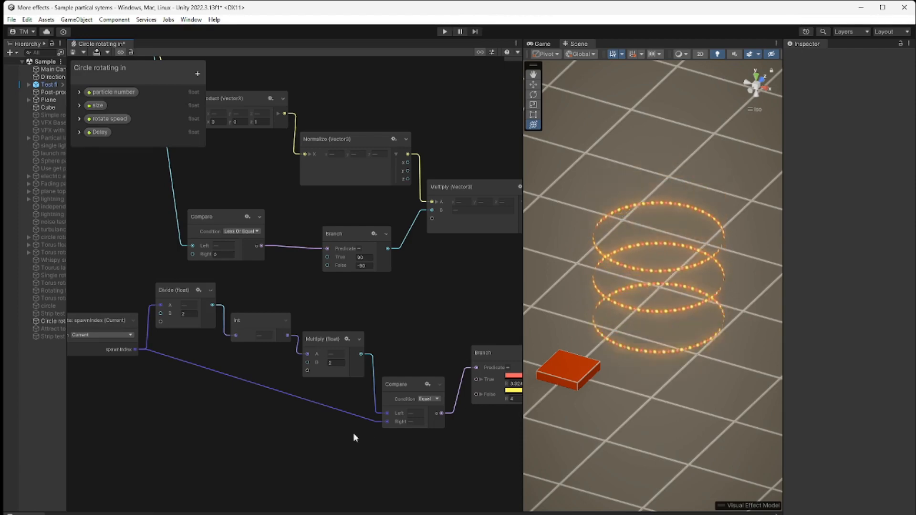
pyautogui.moveTo(336, 447); pyautogui.dragTo(377, 453, button='middle')
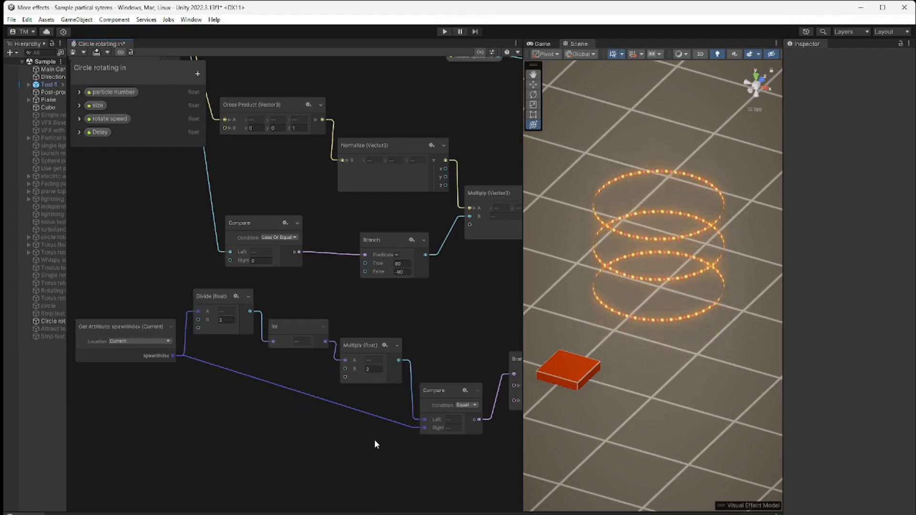
# - Examine how the Rotate 3D and Multiply nodes feed Set Position and Set Angle.XYZ in Update Particle
pyautogui.moveTo(374, 439); pyautogui.dragTo(320, 429, button='middle')
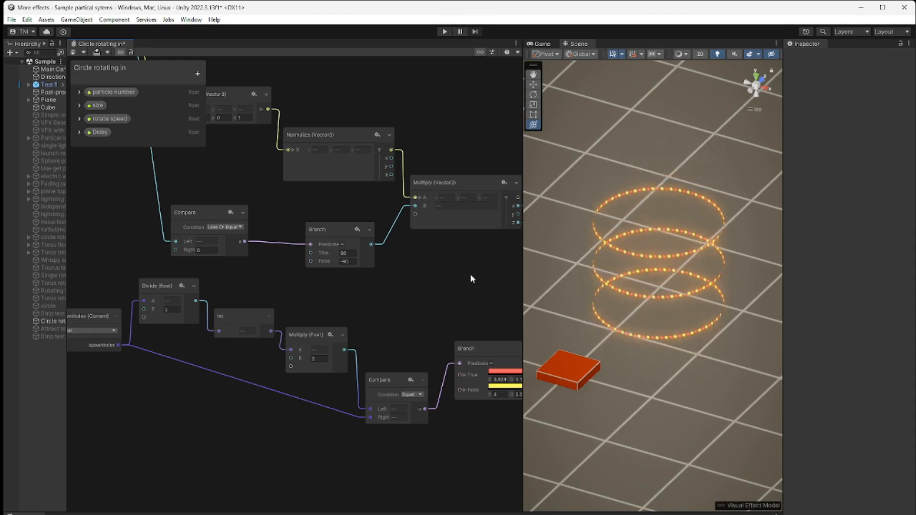
pyautogui.moveTo(470, 274); pyautogui.dragTo(412, 410, button='middle')
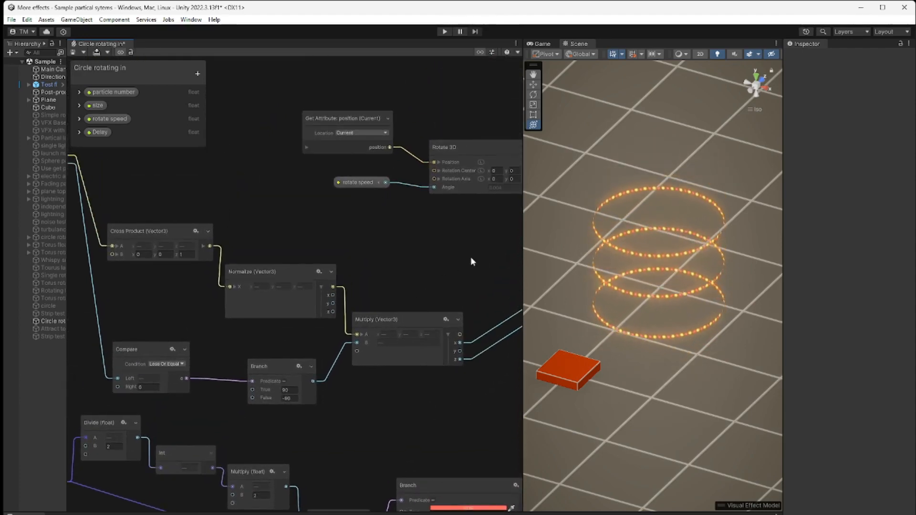
pyautogui.moveTo(465, 262); pyautogui.dragTo(363, 347, button='middle')
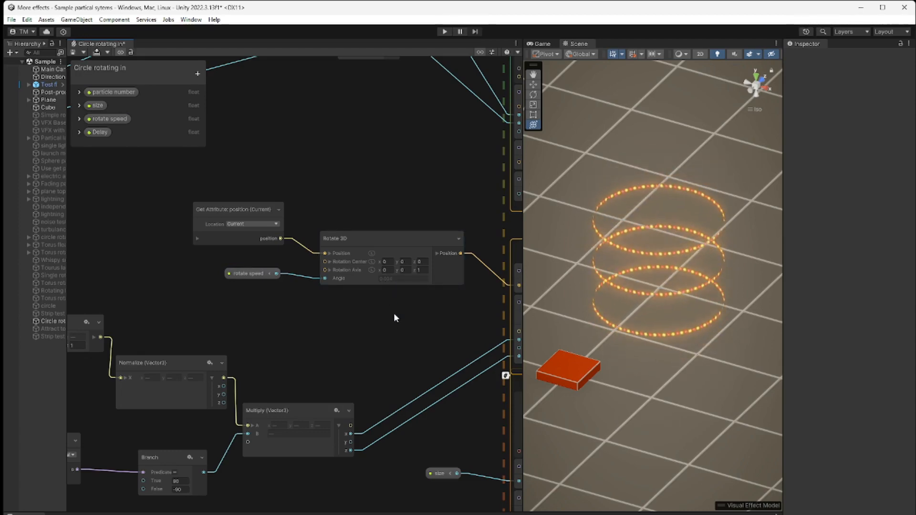
pyautogui.moveTo(394, 313); pyautogui.dragTo(251, 308, button='middle')
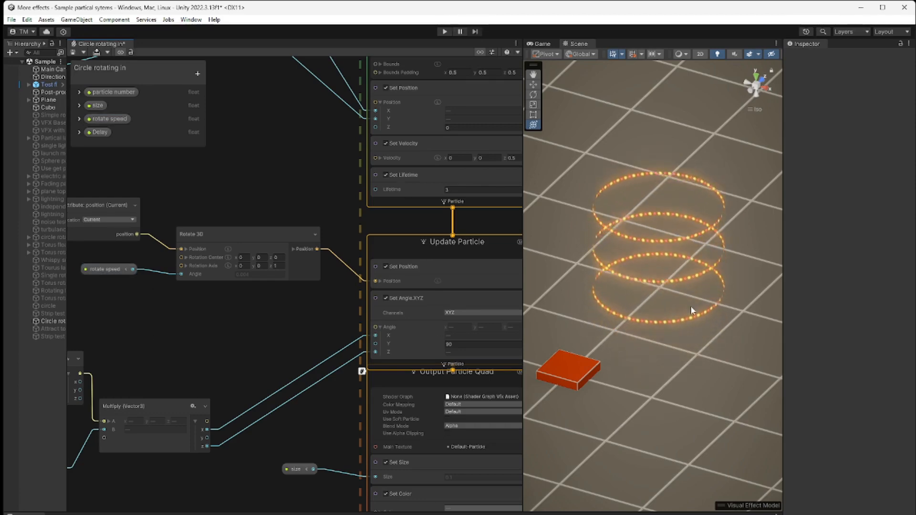
# - Set the Circle rotating in object's particle number to 4 and its size to 0.7
pyautogui.click(47, 321)
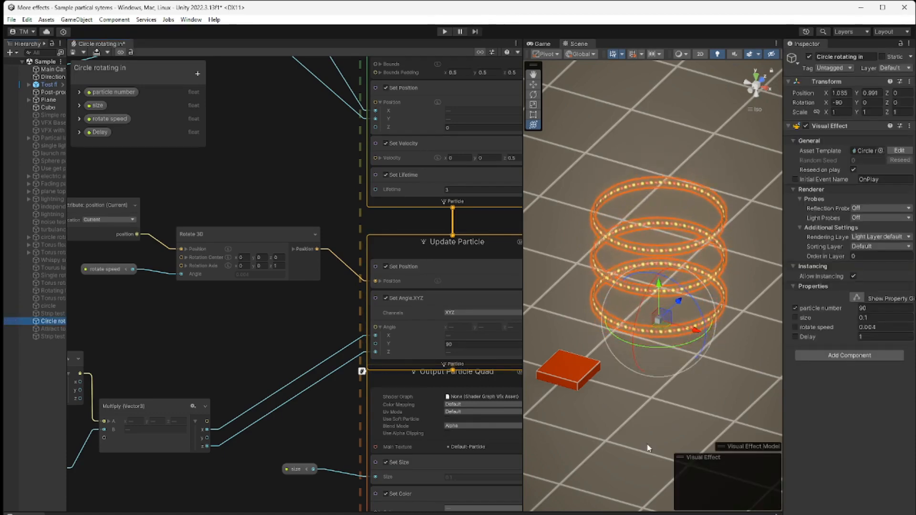
pyautogui.click(645, 428)
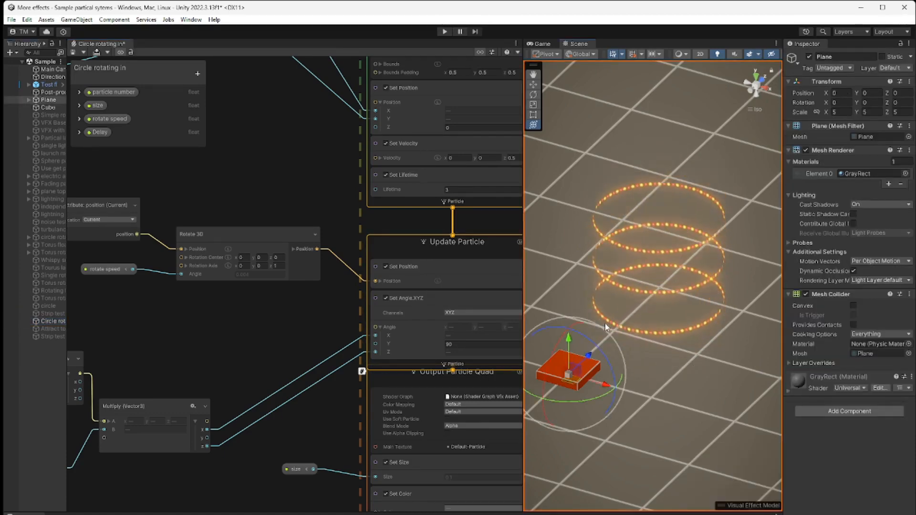
pyautogui.click(56, 321)
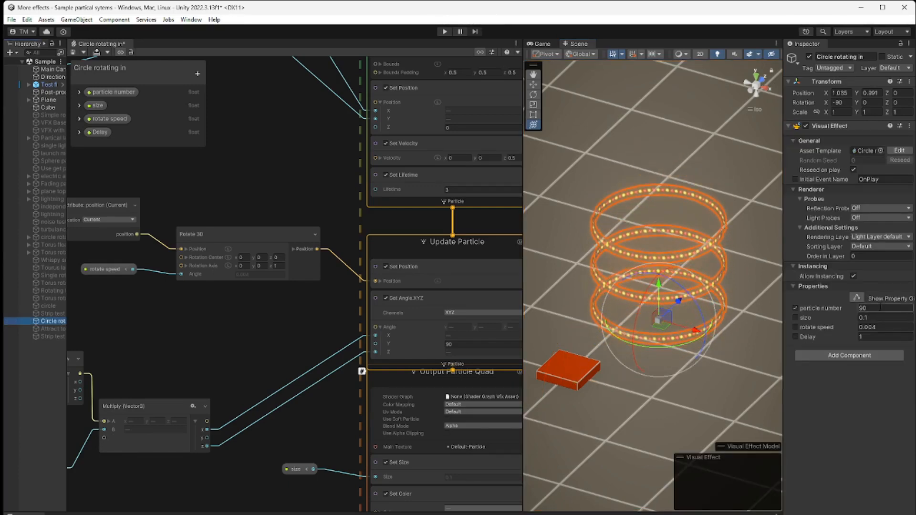
pyautogui.click(880, 308)
pyautogui.write('4')
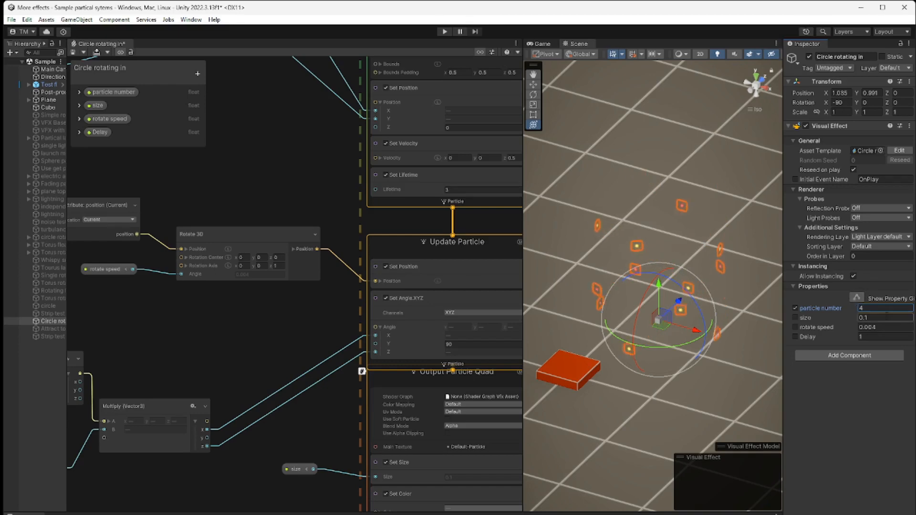
pyautogui.click(795, 317)
pyautogui.moveTo(807, 316)
pyautogui.mouseDown()
pyautogui.moveTo(818, 319)
pyautogui.moveTo(813, 314)
pyautogui.mouseUp()
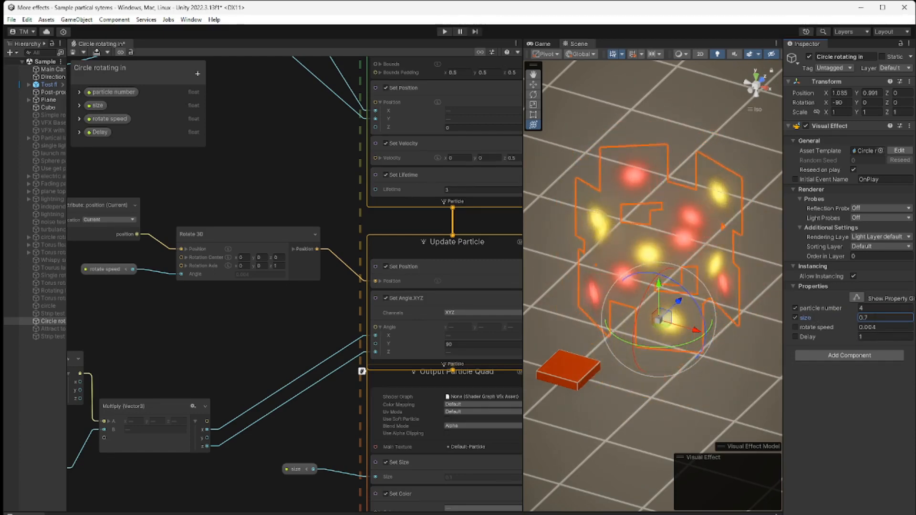
# - Try a Delay of 0.1 on the Circle rotating in effect
pyautogui.click(873, 336)
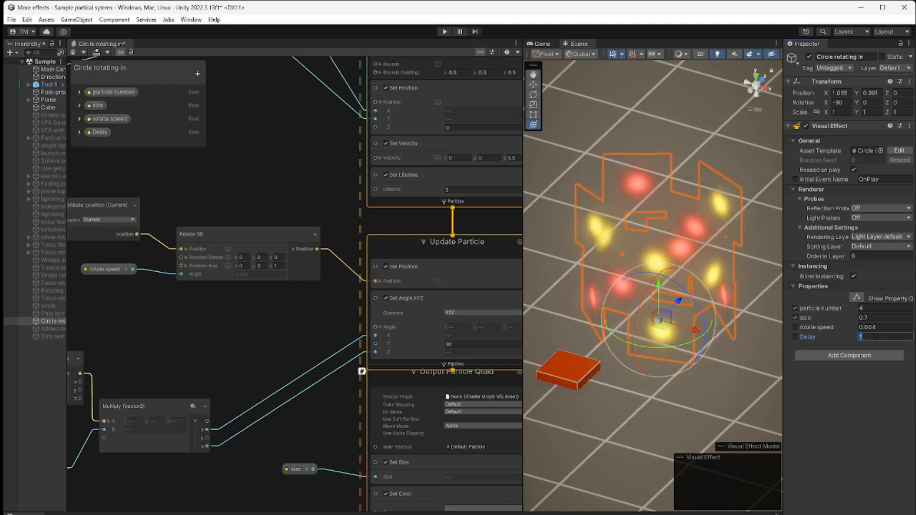
pyautogui.write('1')
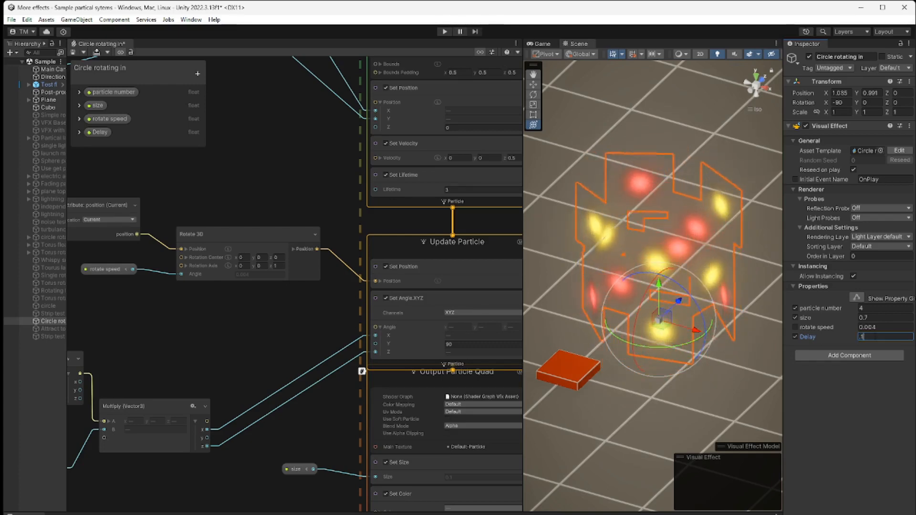
pyautogui.write('0.1')
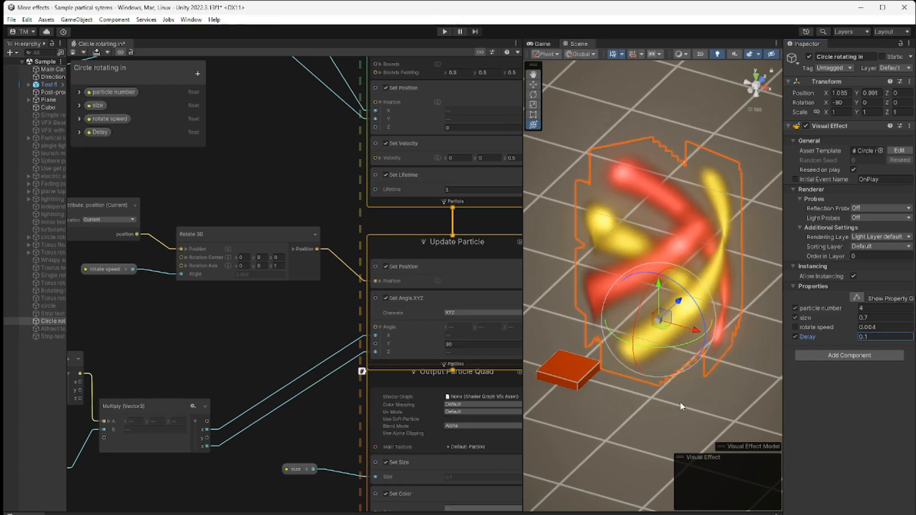
pyautogui.moveTo(680, 418); pyautogui.dragTo(677, 402, button='middle')
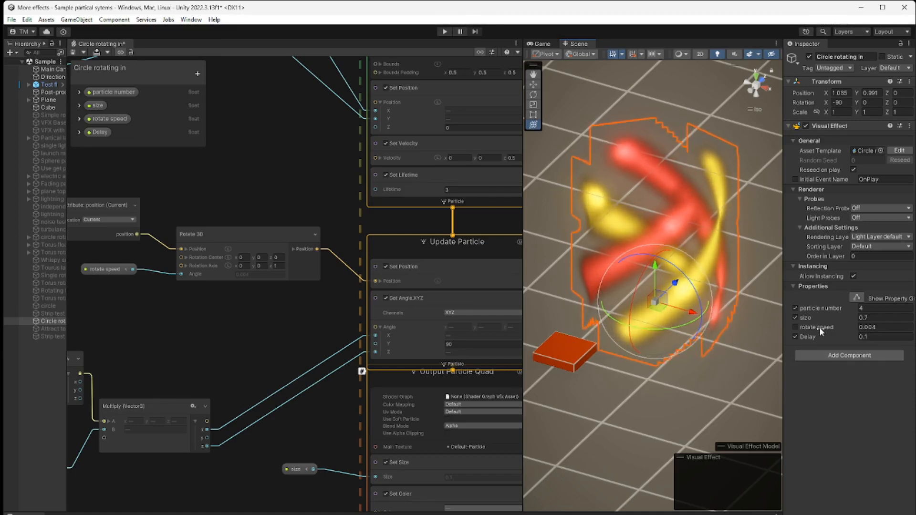
# - Try rotate speeds of 0.008 and 0.01 on the Circle rotating in effect, and replace them with 0.02
pyautogui.click(891, 327)
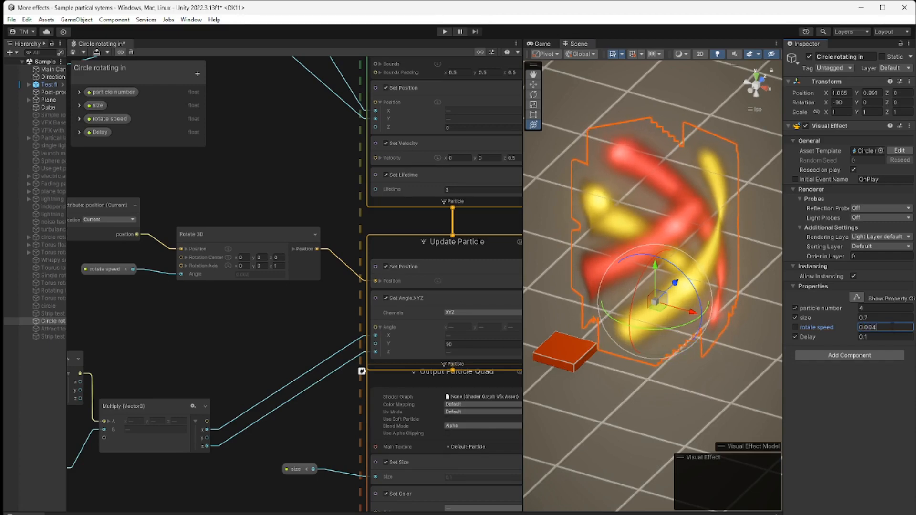
pyautogui.press('BackSpace')
pyautogui.write('8')
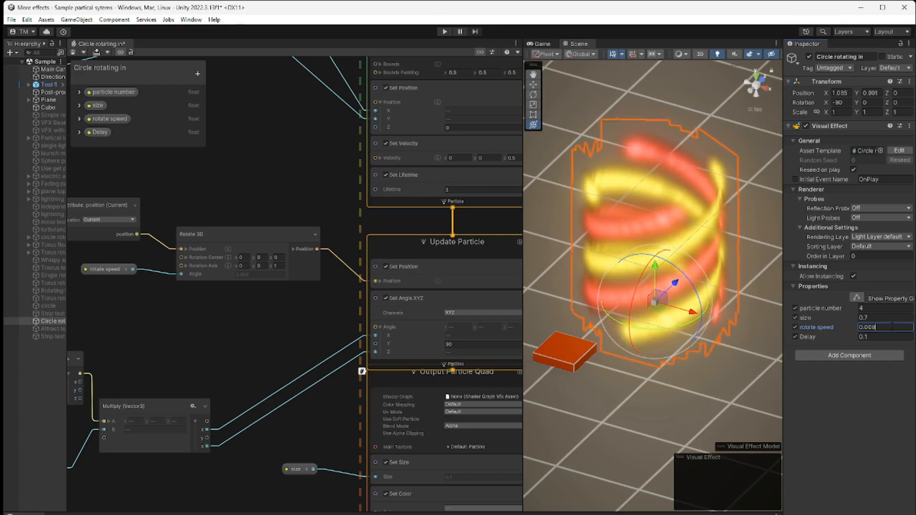
pyautogui.press('BackSpace')
pyautogui.press('BackSpace')
pyautogui.write('1')
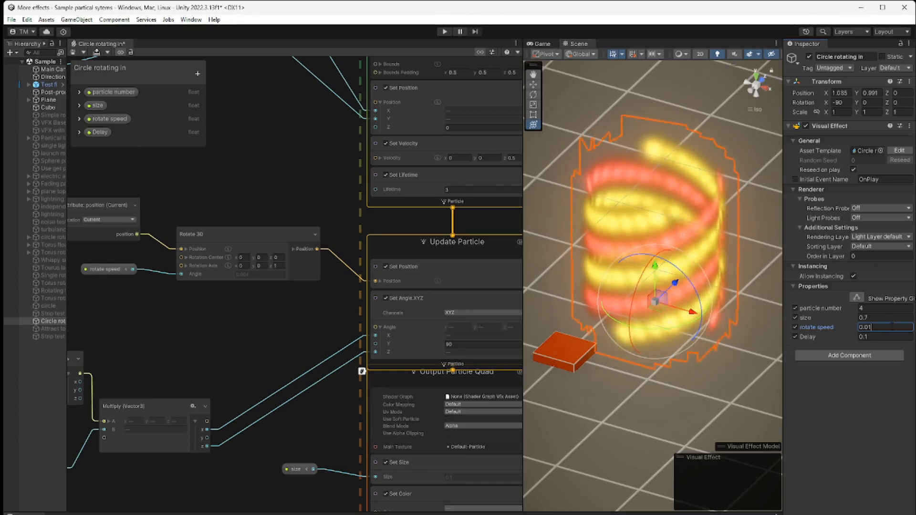
pyautogui.press('BackSpace')
pyautogui.write('2')
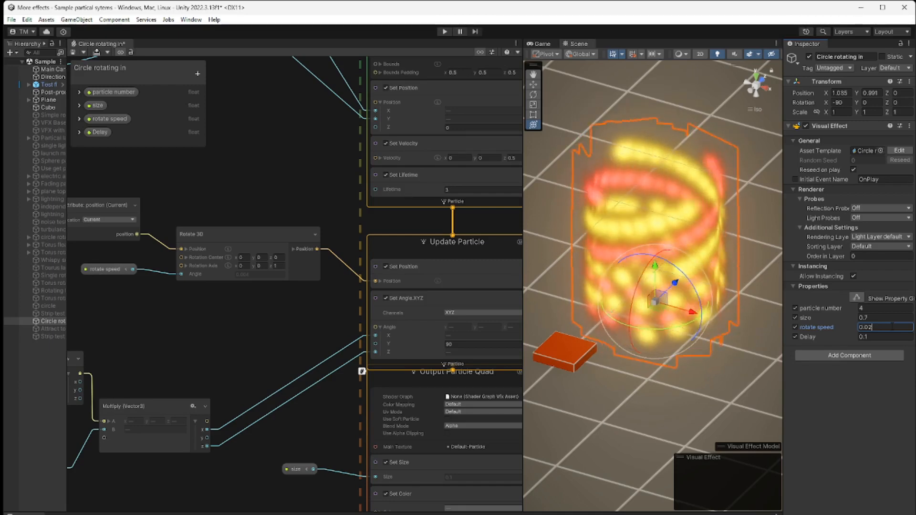
# - Set the Circle rotating in effect's Delay to 0
pyautogui.click(893, 337)
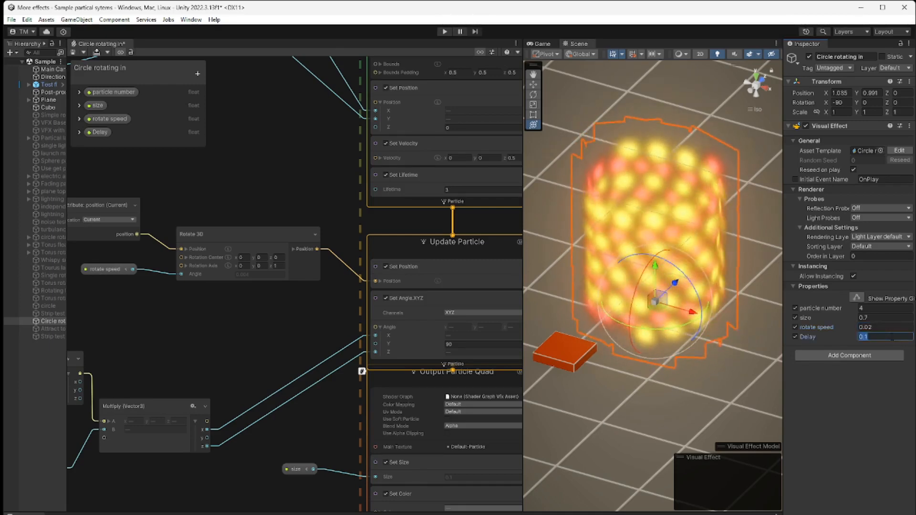
pyautogui.write('0')
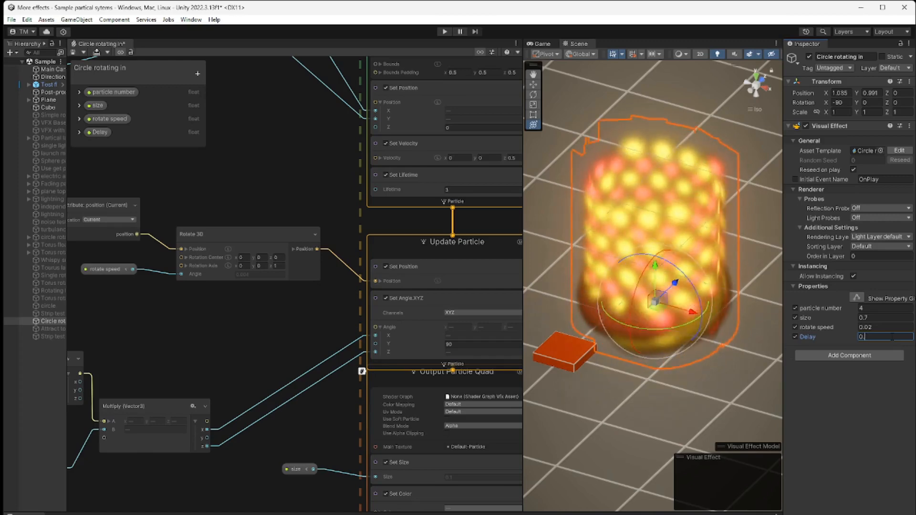
pyautogui.write('.1')
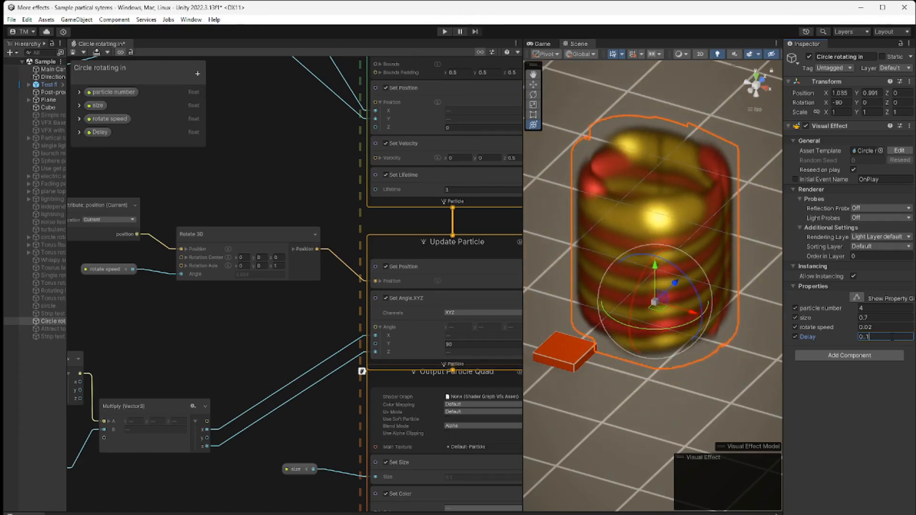
pyautogui.moveTo(715, 384); pyautogui.dragTo(687, 329, button='right')
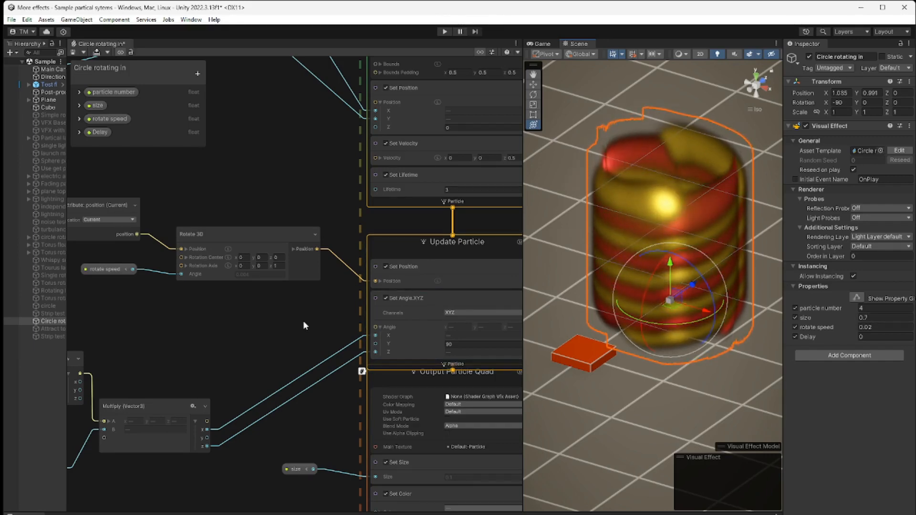
# - Set the Z velocity to 2 in the Set Velocity block of Initialize Particle, and view the full height of the spiral
pyautogui.moveTo(302, 322); pyautogui.dragTo(217, 438, button='middle')
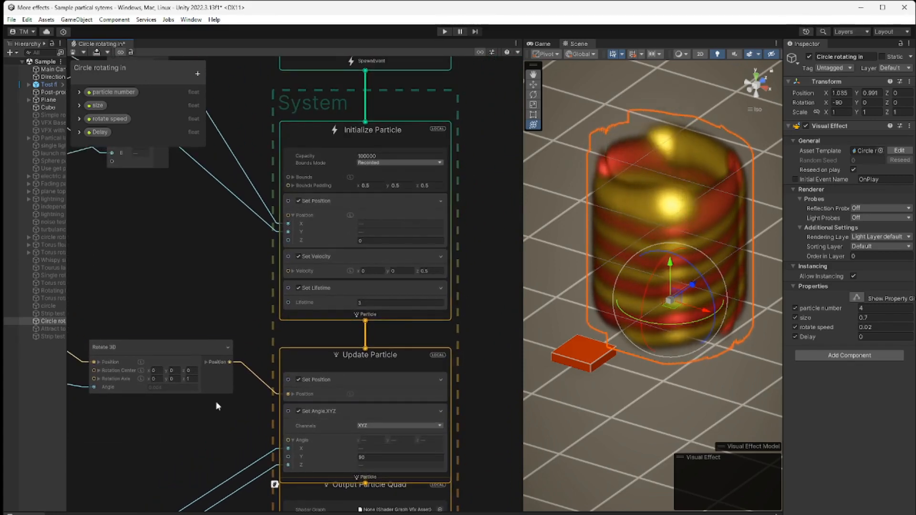
pyautogui.click(436, 270)
pyautogui.moveTo(437, 270); pyautogui.dragTo(416, 270)
pyautogui.write('2')
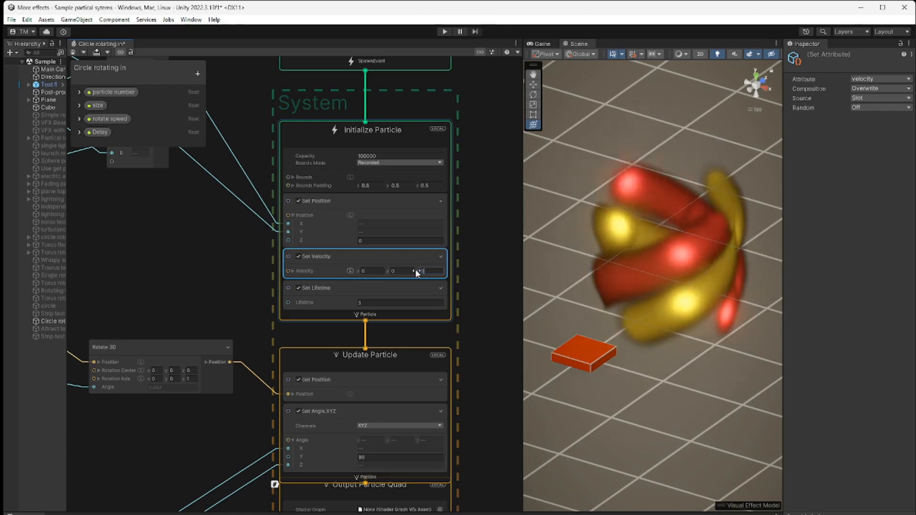
pyautogui.moveTo(671, 389); pyautogui.dragTo(671, 415, button='middle')
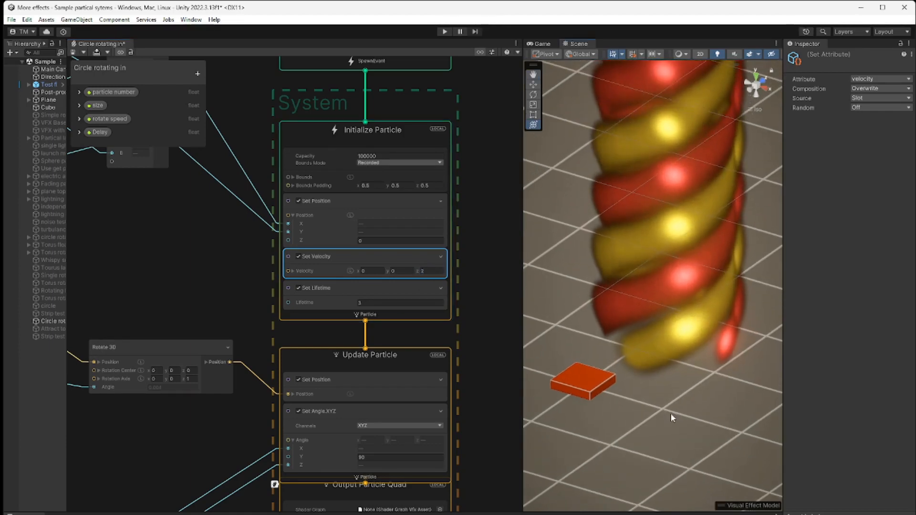
pyautogui.moveTo(670, 415); pyautogui.dragTo(671, 445, button='right')
pyautogui.moveTo(670, 376); pyautogui.dragTo(669, 434, button='middle')
pyautogui.scroll(-10, 668, 416)
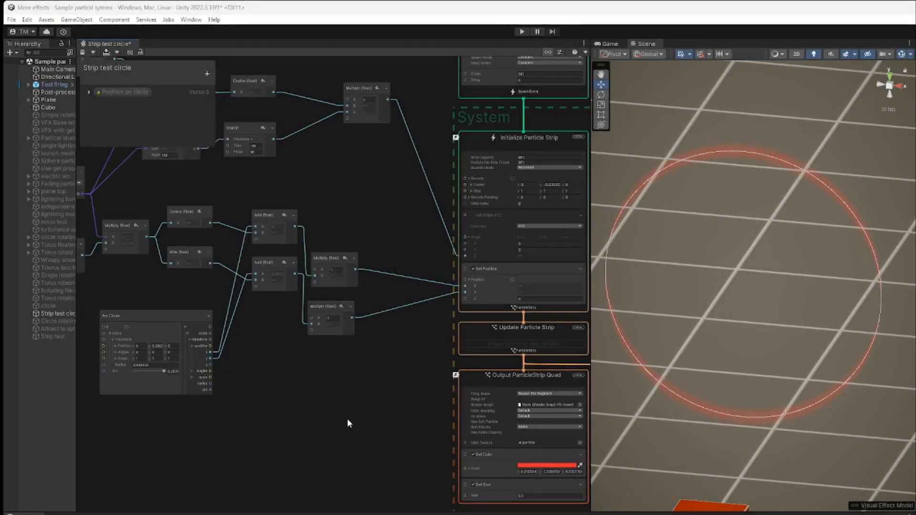
# - Examine how the Strip test circle graph combines spawnIndexInStrip, sine, cosine and Arc Circle to position particles in Initialize Particle Strip
pyautogui.moveTo(347, 419); pyautogui.dragTo(480, 471, button='middle')
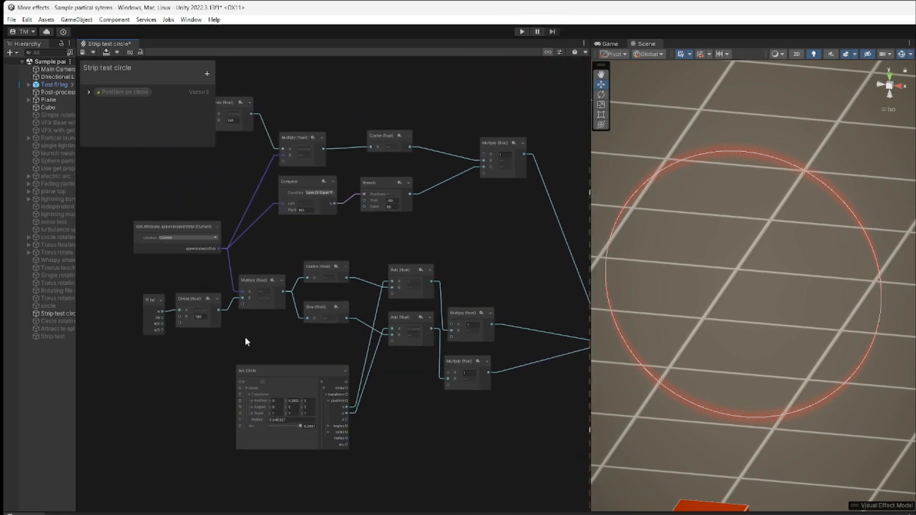
pyautogui.moveTo(245, 338); pyautogui.dragTo(213, 323, button='middle')
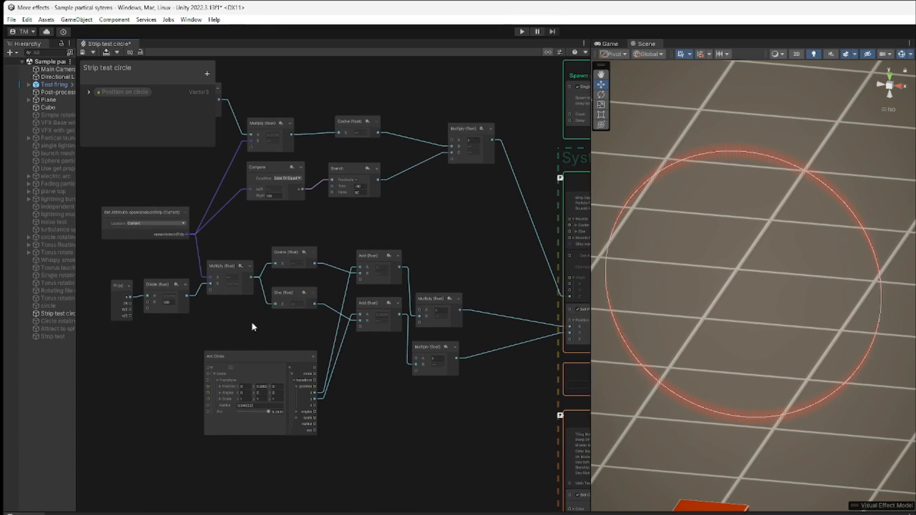
pyautogui.scroll(1, 251, 322)
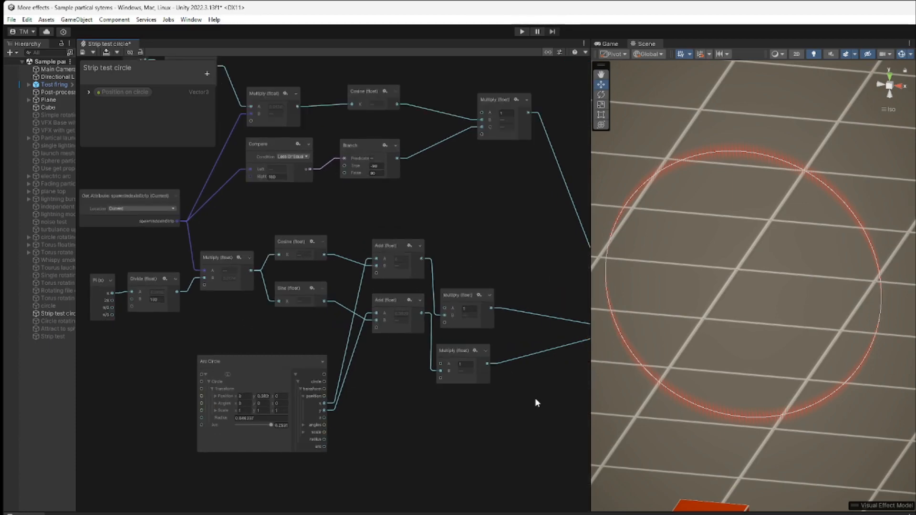
pyautogui.moveTo(535, 400); pyautogui.dragTo(308, 477, button='middle')
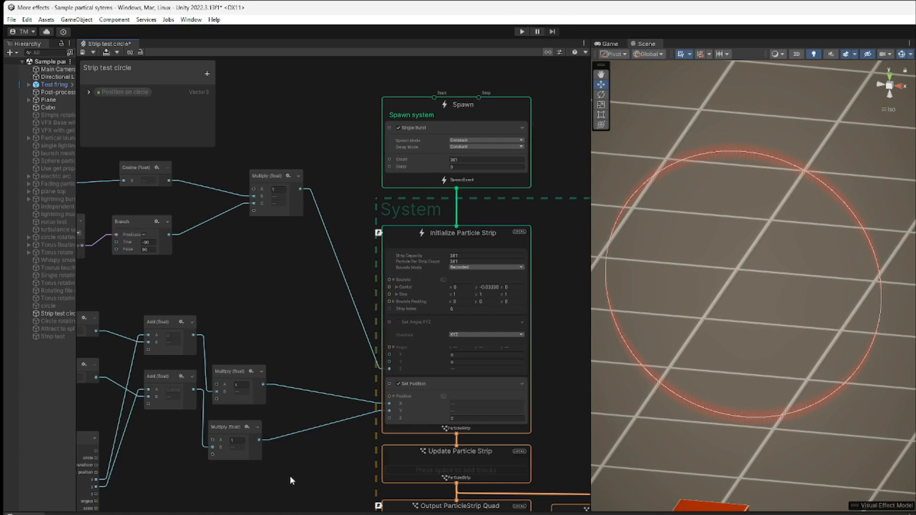
# - Examine the Strip test circle graph's Compare, Branch and cosine nodes that feed the angle, and inspect the strip circle in the scene
pyautogui.moveTo(290, 476); pyautogui.dragTo(549, 465, button='middle')
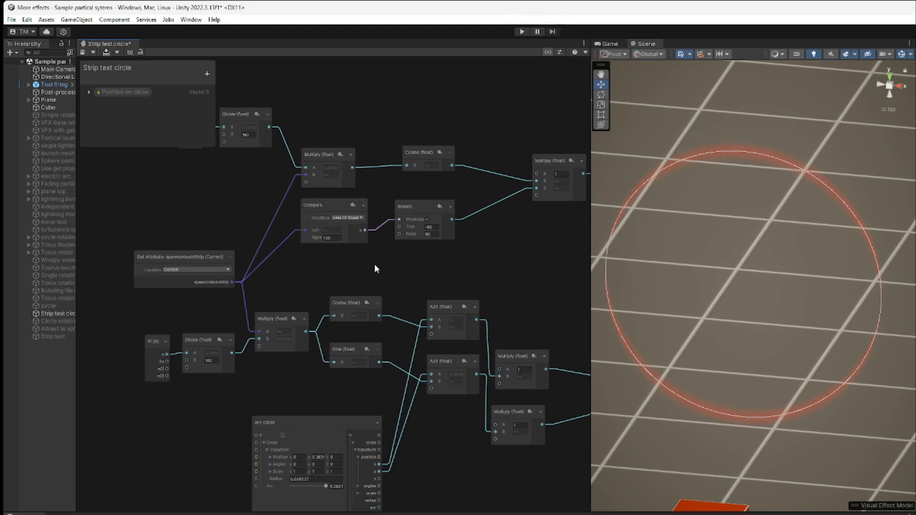
pyautogui.moveTo(430, 265); pyautogui.dragTo(94, 263, button='middle')
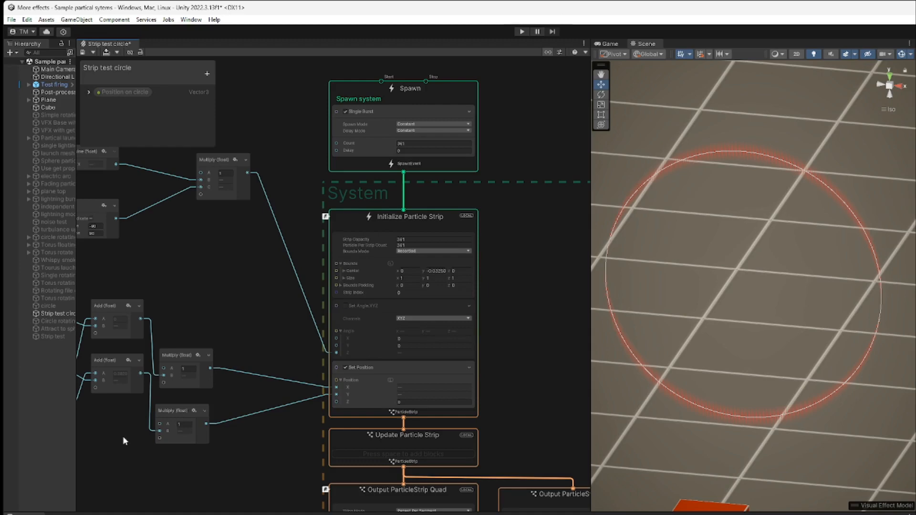
pyautogui.moveTo(122, 436); pyautogui.dragTo(179, 420, button='middle')
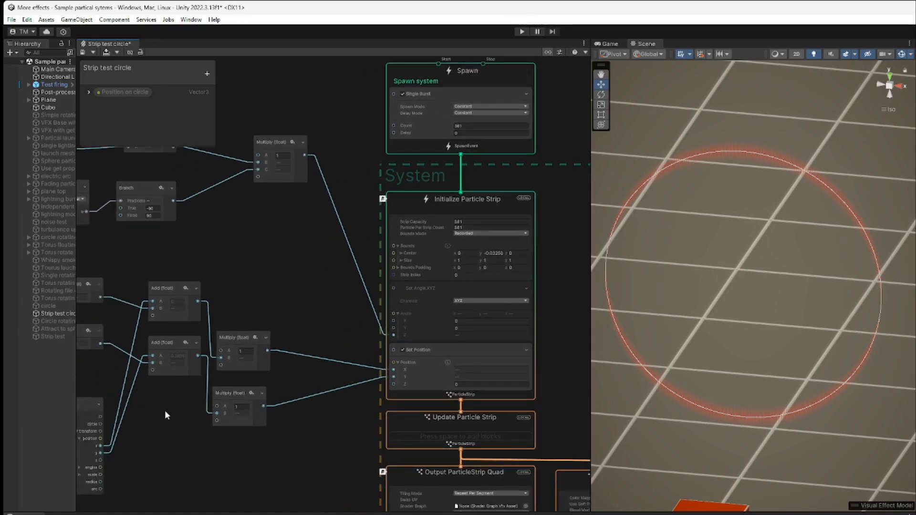
pyautogui.moveTo(165, 411); pyautogui.dragTo(447, 417, button='middle')
pyautogui.scroll(2, 187, 317)
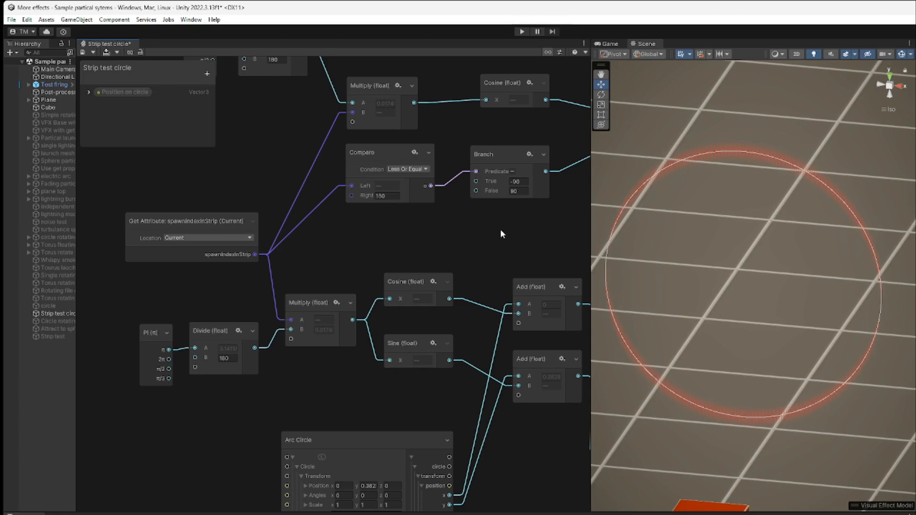
pyautogui.moveTo(498, 230); pyautogui.dragTo(212, 295, button='middle')
pyautogui.moveTo(374, 267); pyautogui.dragTo(650, 282, button='middle')
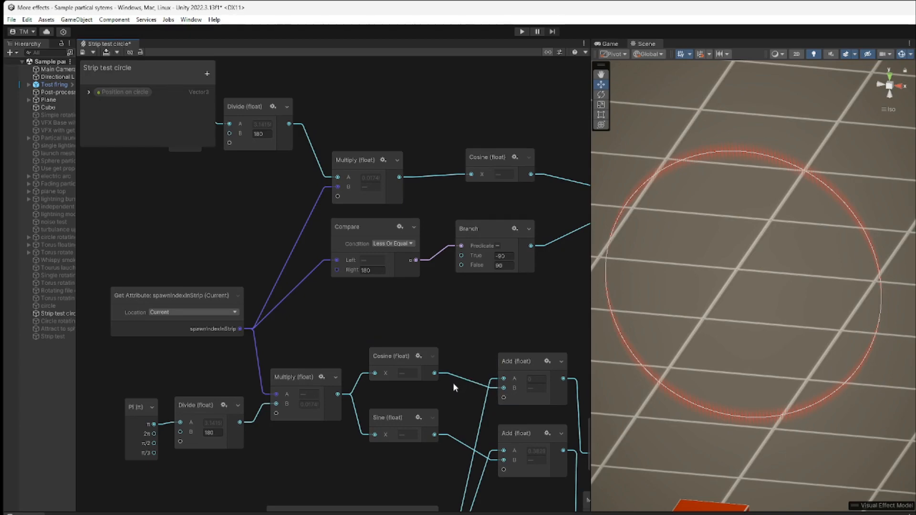
pyautogui.scroll(3, 753, 206)
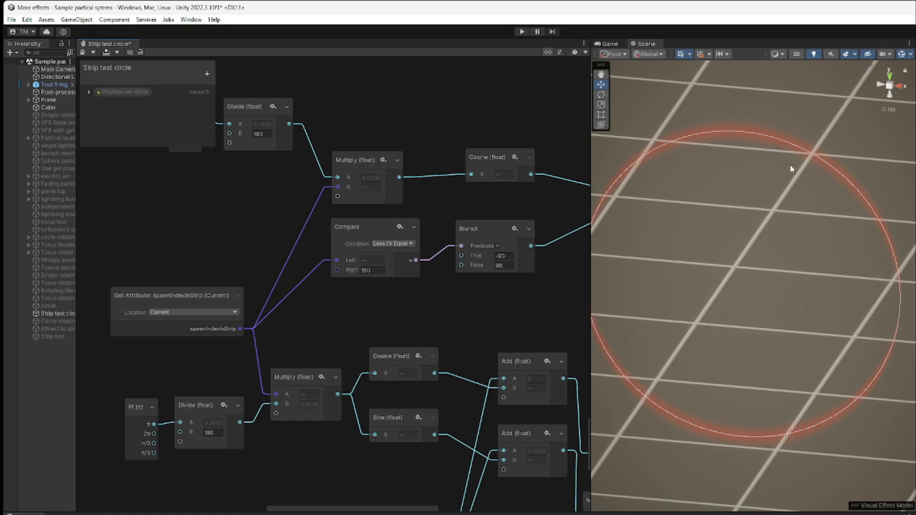
# - Set the size in the Set Size block of Output ParticleStrip Quad to 0.5, and inspect the strip circle up close
pyautogui.scroll(5, 737, 297)
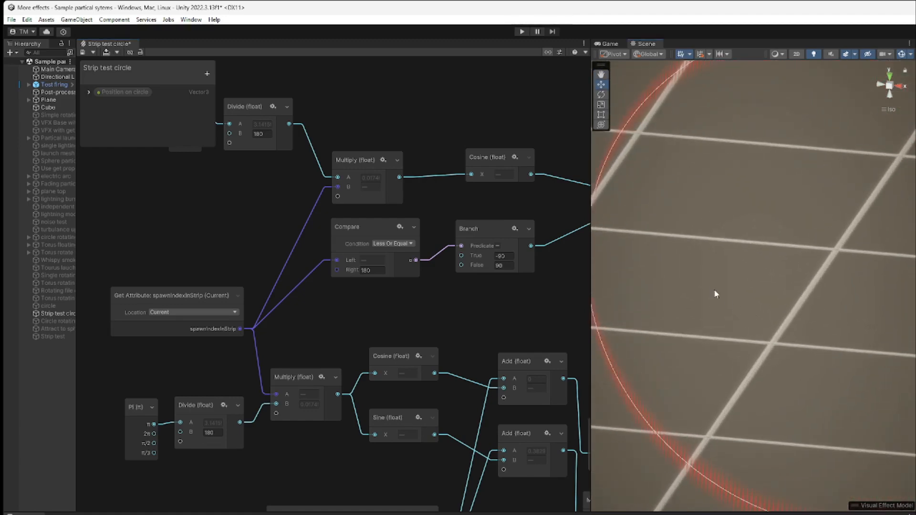
pyautogui.moveTo(714, 291); pyautogui.dragTo(821, 296, button='middle')
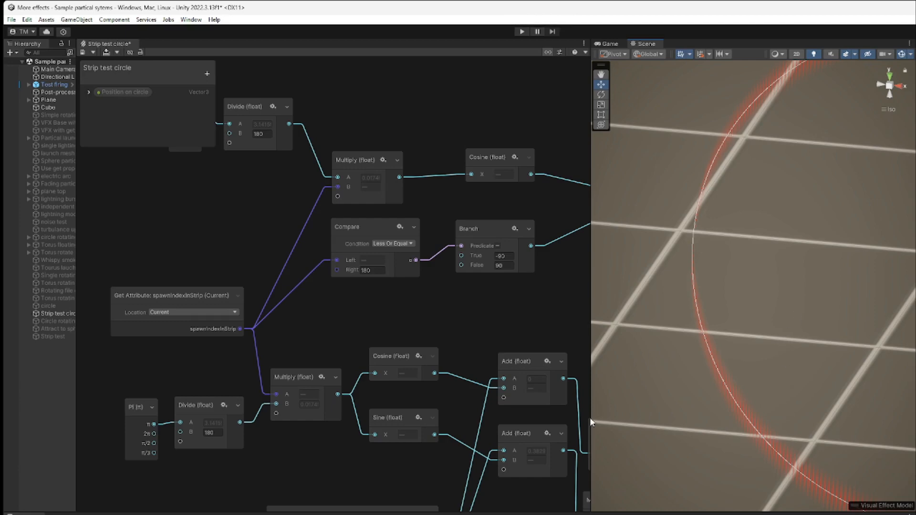
pyautogui.moveTo(421, 479); pyautogui.dragTo(216, 298, button='middle')
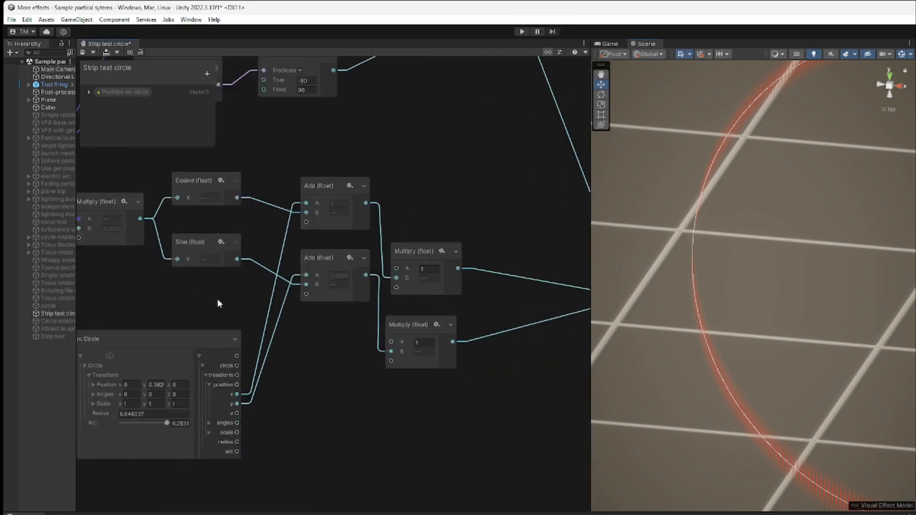
pyautogui.moveTo(429, 405); pyautogui.dragTo(249, 319, button='middle')
pyautogui.click(461, 415)
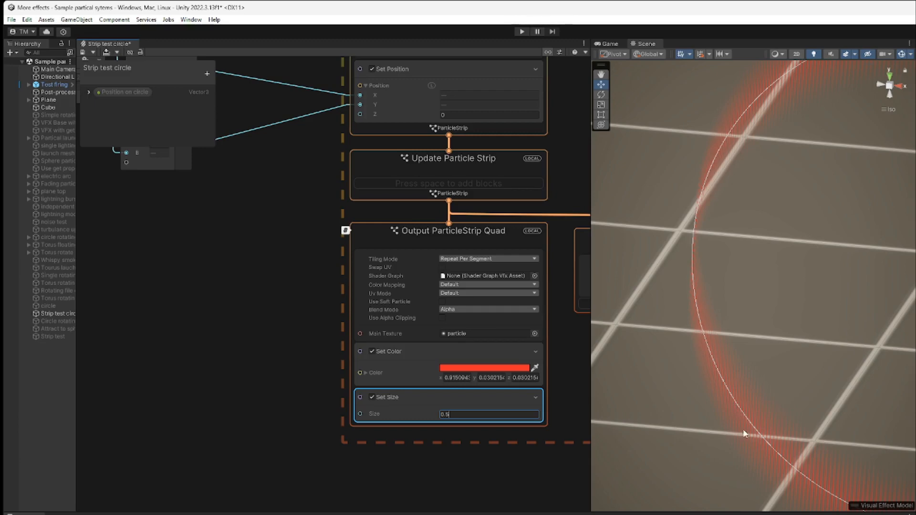
pyautogui.moveTo(849, 410); pyautogui.dragTo(767, 378, button='middle')
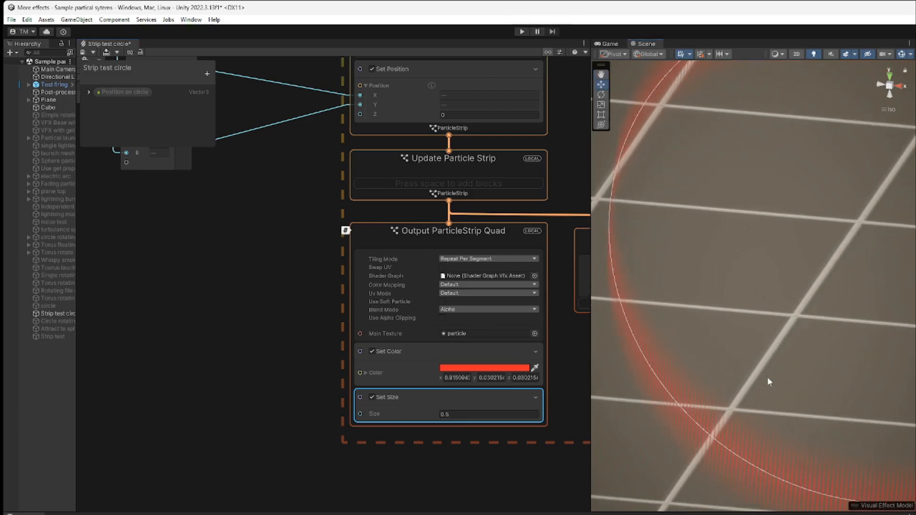
pyautogui.scroll(-3, 779, 421)
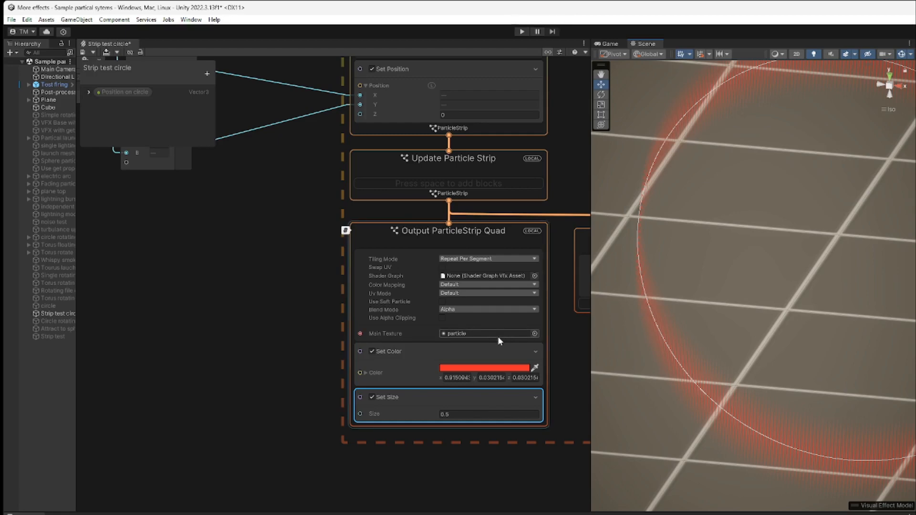
# - Change the Main Texture of Output ParticleStrip Quad to solid square, and view the whole circle in the scene
pyautogui.click(535, 334)
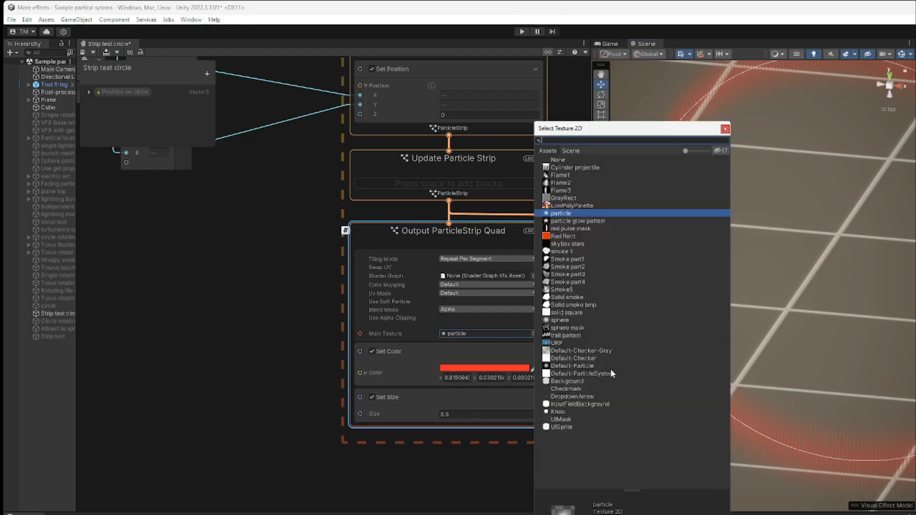
pyautogui.click(565, 313)
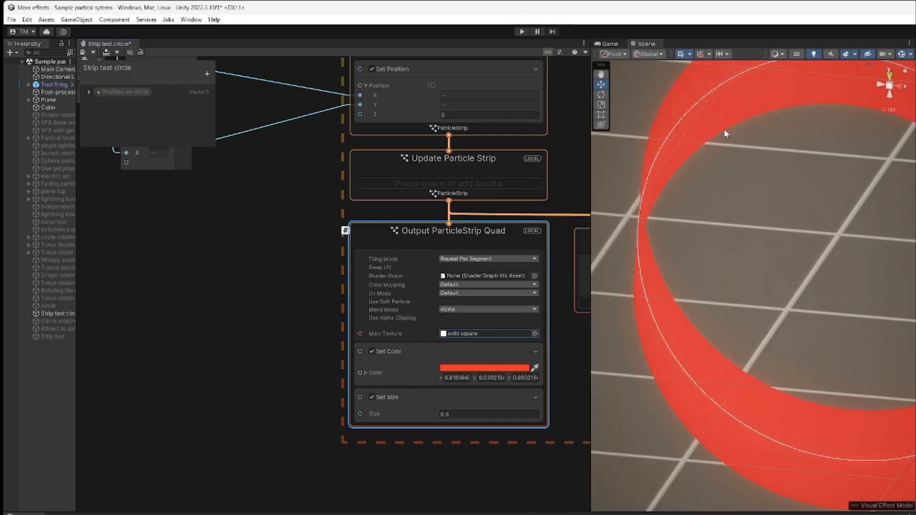
pyautogui.click(725, 128)
pyautogui.moveTo(735, 300); pyautogui.dragTo(641, 338, button='middle')
pyautogui.scroll(-8, 639, 336)
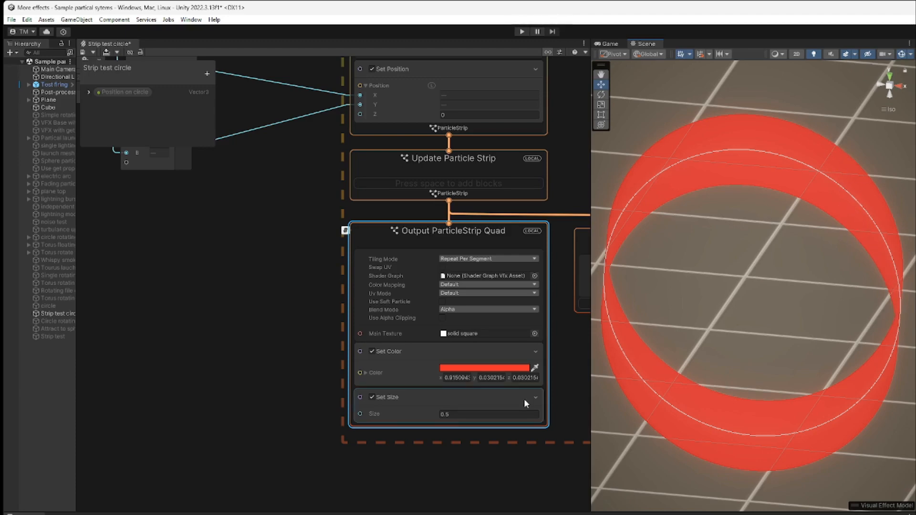
# - Set the size in the Set Size block of Output ParticleStrip Quad to 0.2
pyautogui.click(485, 414)
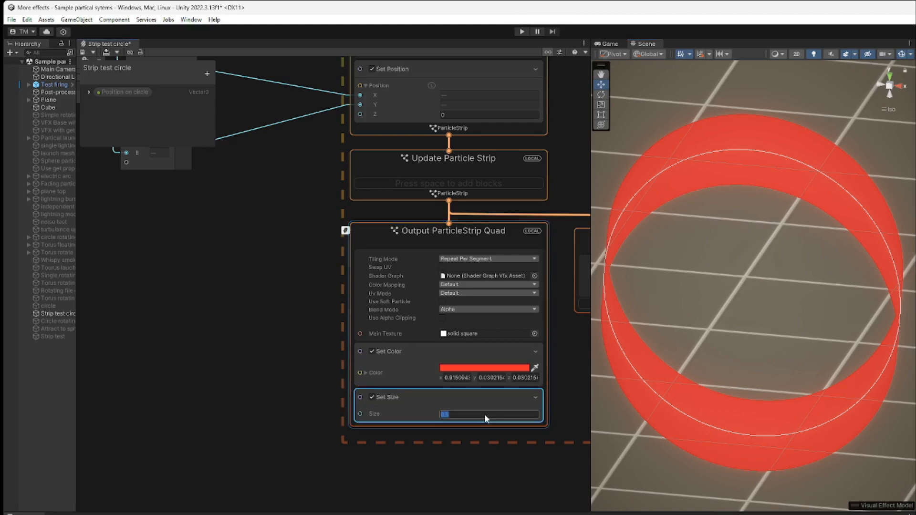
pyautogui.write('.2')
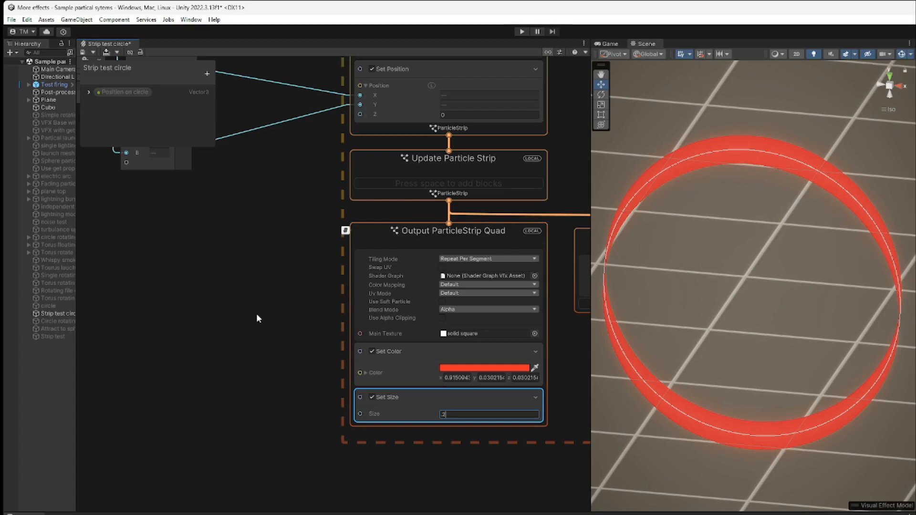
pyautogui.press('Return')
# - Examine how spawnIndexInStrip, the cosine node, and the Compare and Branch nodes combine into the Z angle of Initialize Particle Strip
pyautogui.scroll(-1, 256, 341)
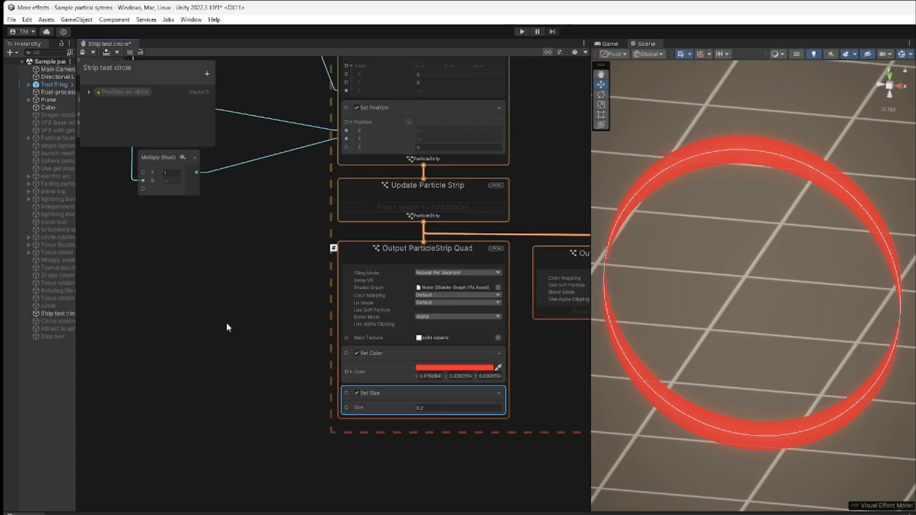
pyautogui.moveTo(227, 313); pyautogui.dragTo(311, 405, button='middle')
pyautogui.moveTo(281, 374); pyautogui.dragTo(320, 404)
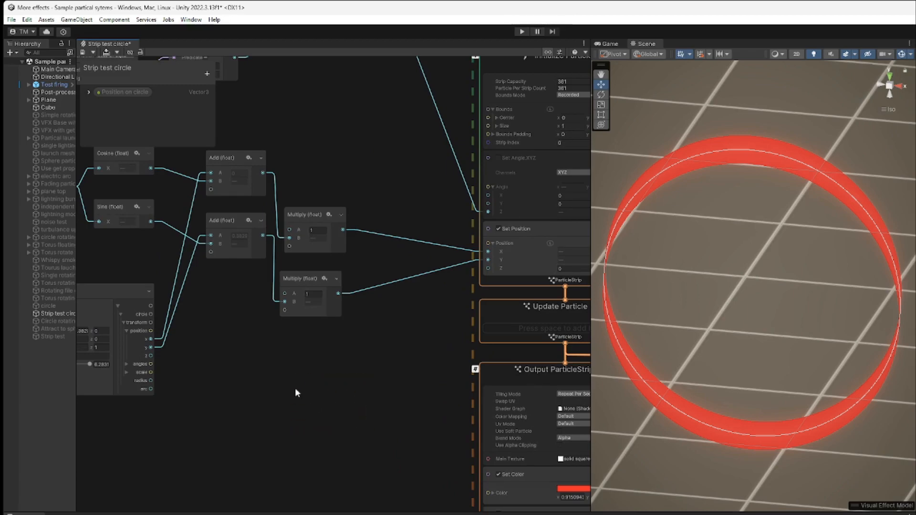
pyautogui.moveTo(296, 389); pyautogui.dragTo(469, 490, button='middle')
pyautogui.moveTo(245, 342); pyautogui.dragTo(314, 398, button='middle')
pyautogui.moveTo(468, 272); pyautogui.dragTo(483, 344, button='middle')
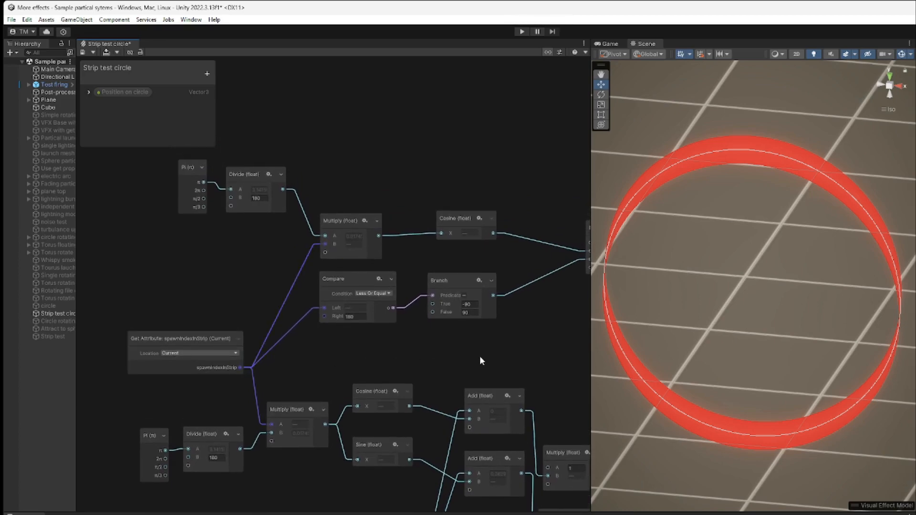
pyautogui.scroll(-2, 479, 360)
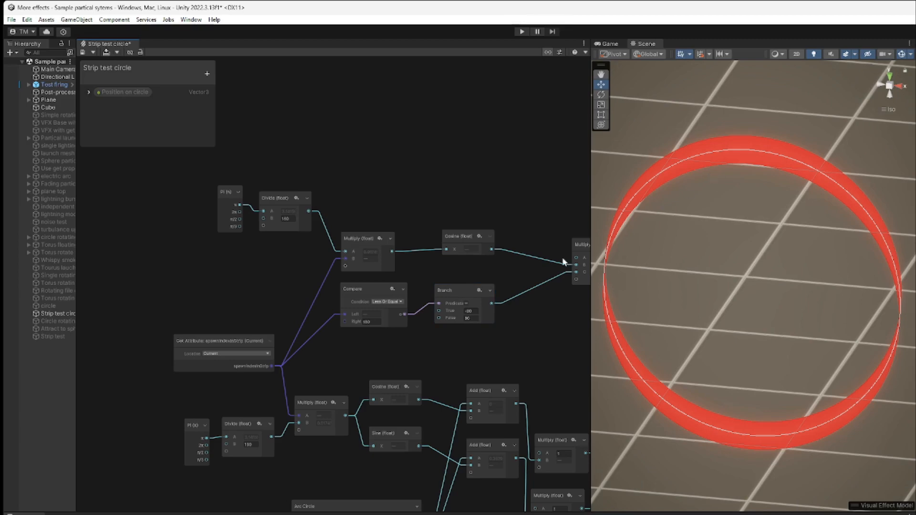
pyautogui.moveTo(517, 338); pyautogui.dragTo(427, 314, button='middle')
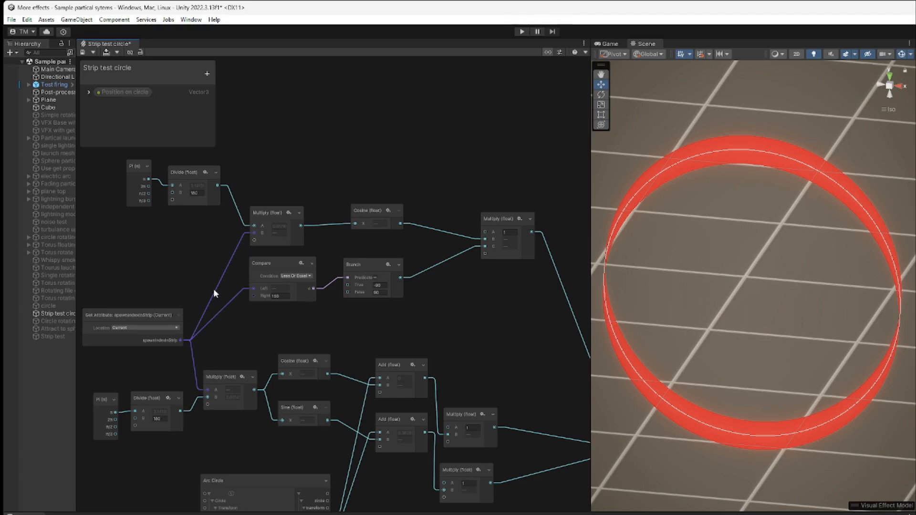
pyautogui.moveTo(463, 293); pyautogui.dragTo(446, 317, button='middle')
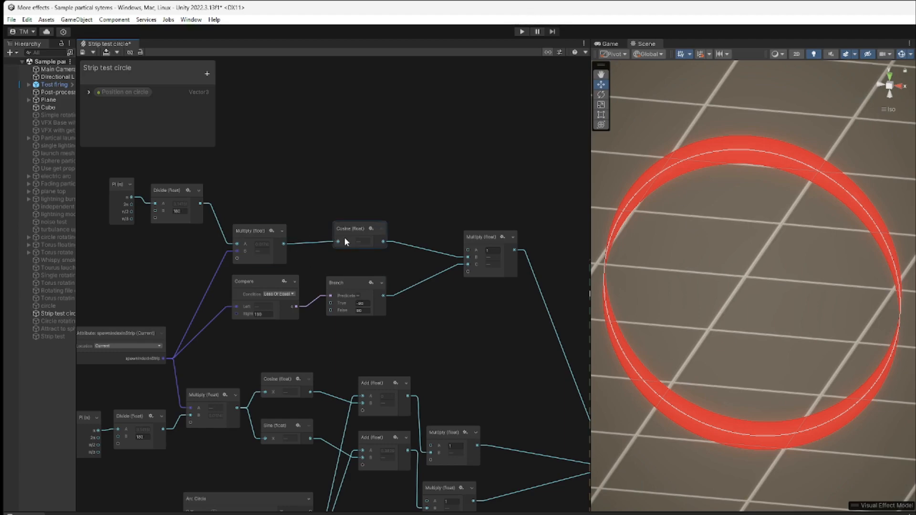
pyautogui.click(260, 251)
pyautogui.moveTo(453, 327); pyautogui.dragTo(368, 232, button='middle')
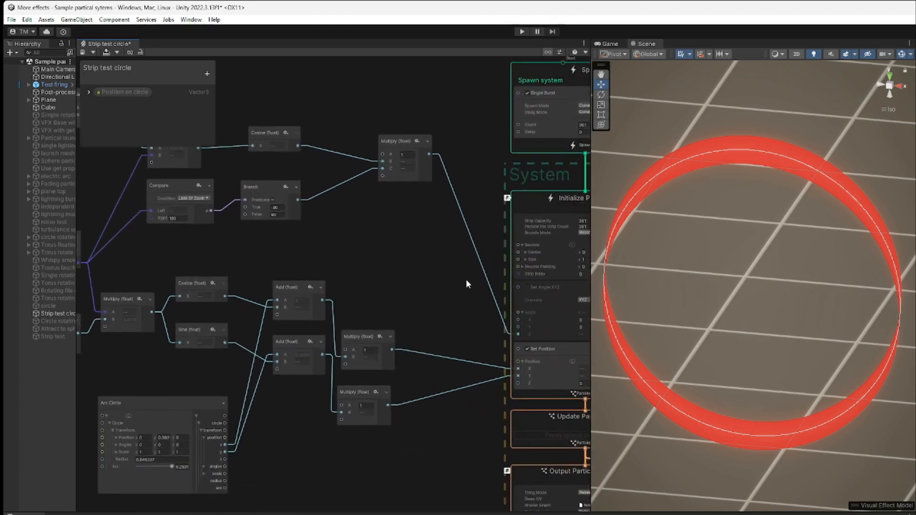
# - Select the Strip test circle object and enable the Set Angle.XYZ block in Initialize Particle Strip
pyautogui.moveTo(461, 301); pyautogui.dragTo(387, 288, button='middle')
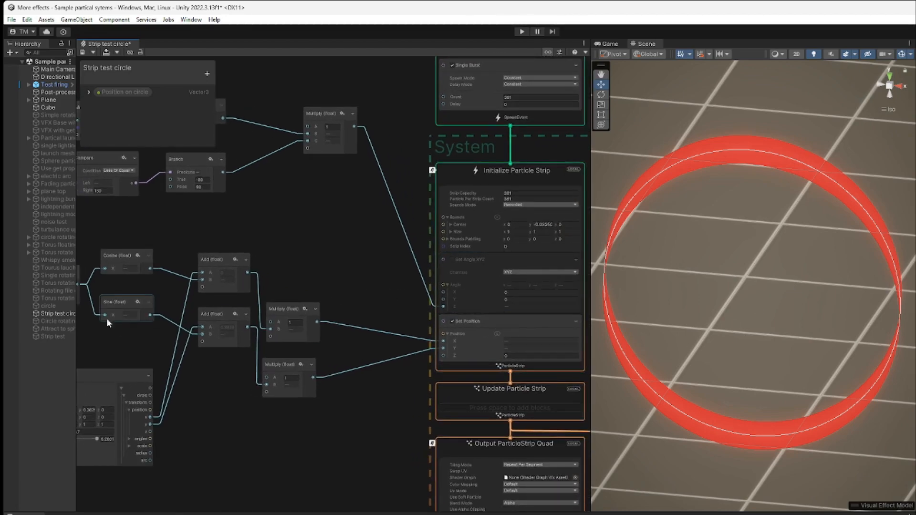
pyautogui.click(65, 313)
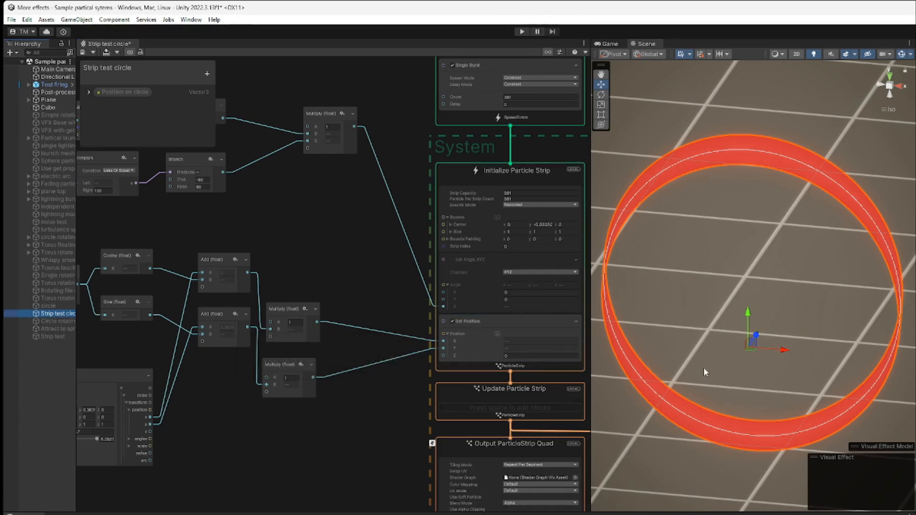
pyautogui.click(452, 259)
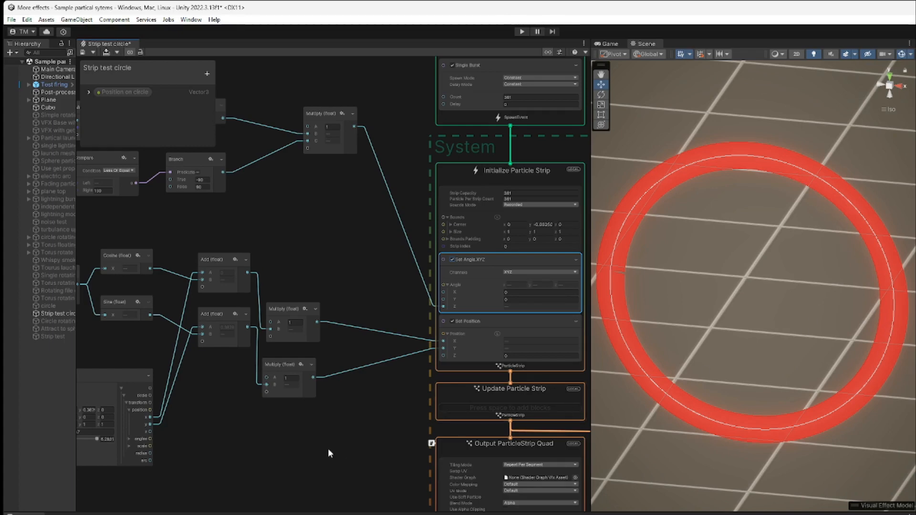
# - Look through the output contexts by searching the node list for "out", and review the circle's position and angle nodes
pyautogui.moveTo(328, 453); pyautogui.dragTo(122, 291, button='middle')
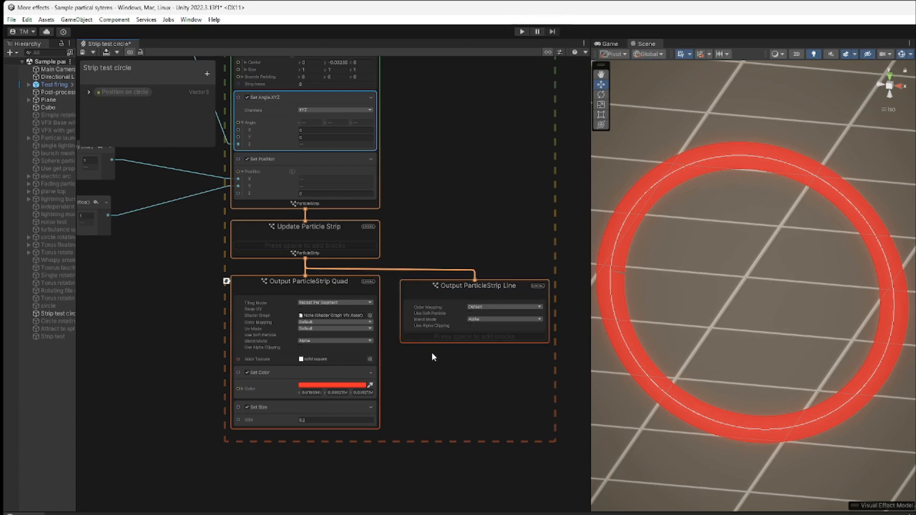
pyautogui.rightClick(432, 372)
pyautogui.click(467, 378)
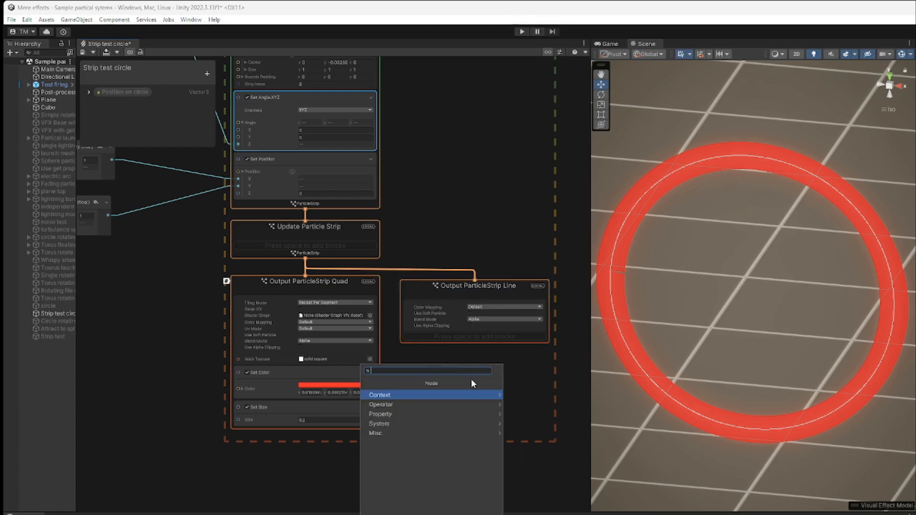
pyautogui.write('out')
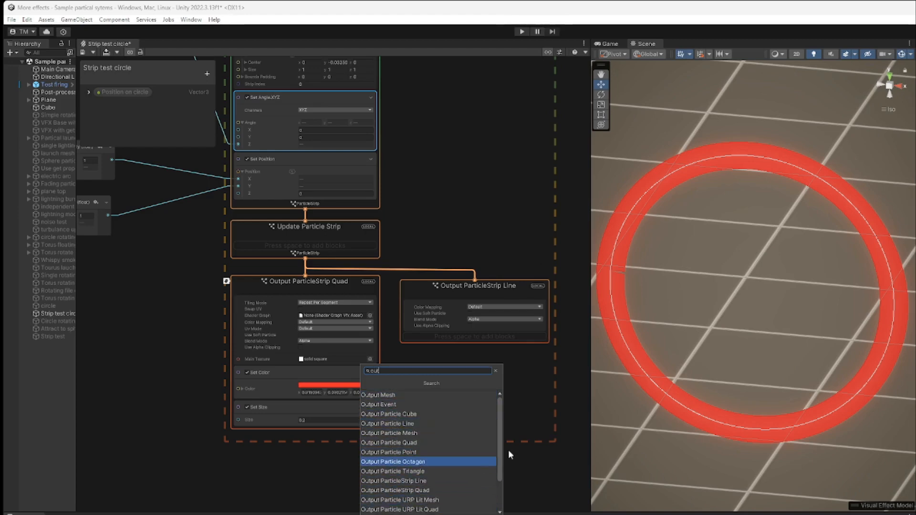
pyautogui.moveTo(499, 458); pyautogui.dragTo(500, 440)
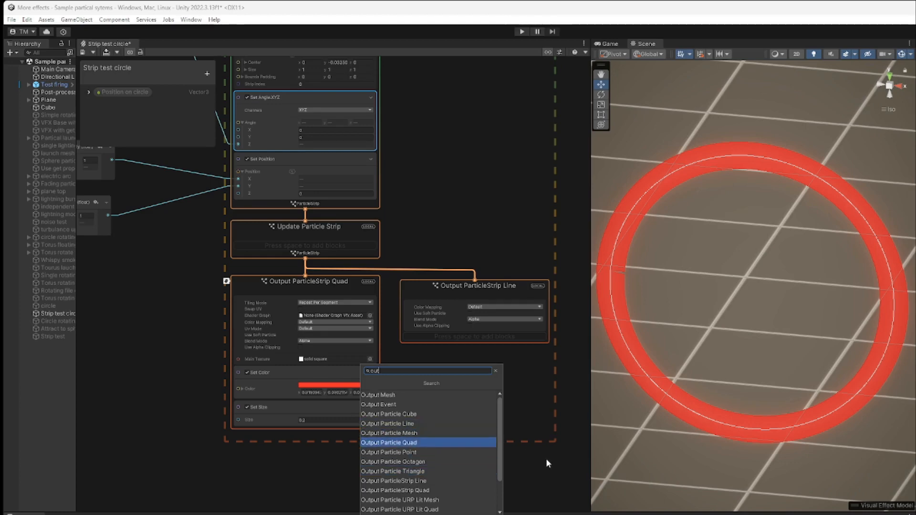
pyautogui.click(541, 396)
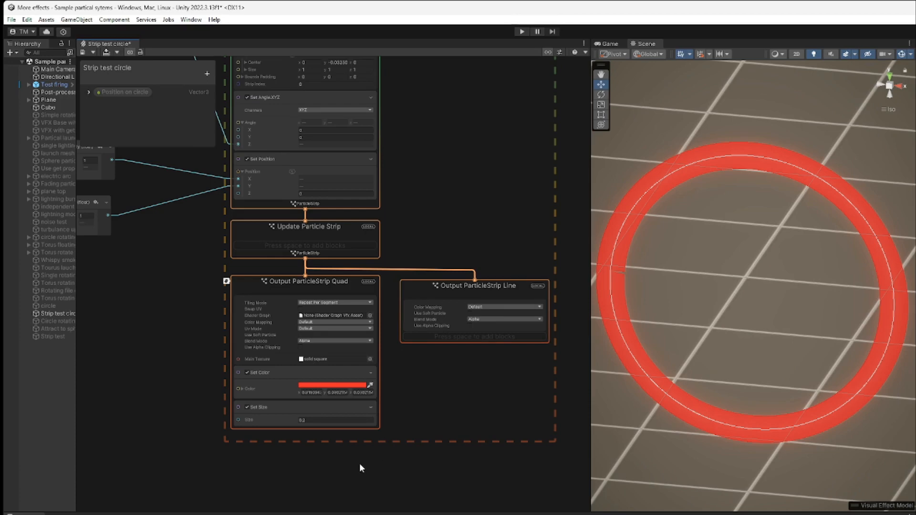
pyautogui.moveTo(359, 462); pyautogui.dragTo(568, 480, button='middle')
pyautogui.moveTo(281, 352); pyautogui.dragTo(389, 412, button='middle')
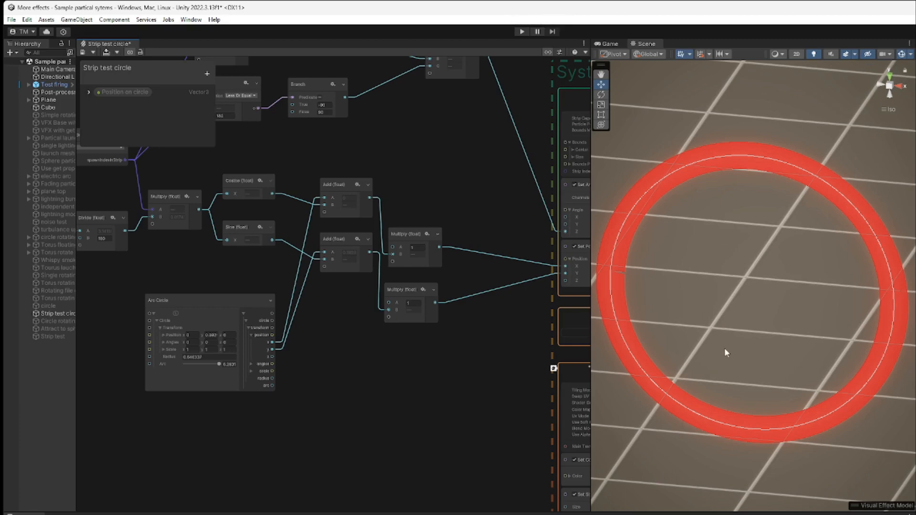
pyautogui.moveTo(332, 365); pyautogui.dragTo(478, 475, button='middle')
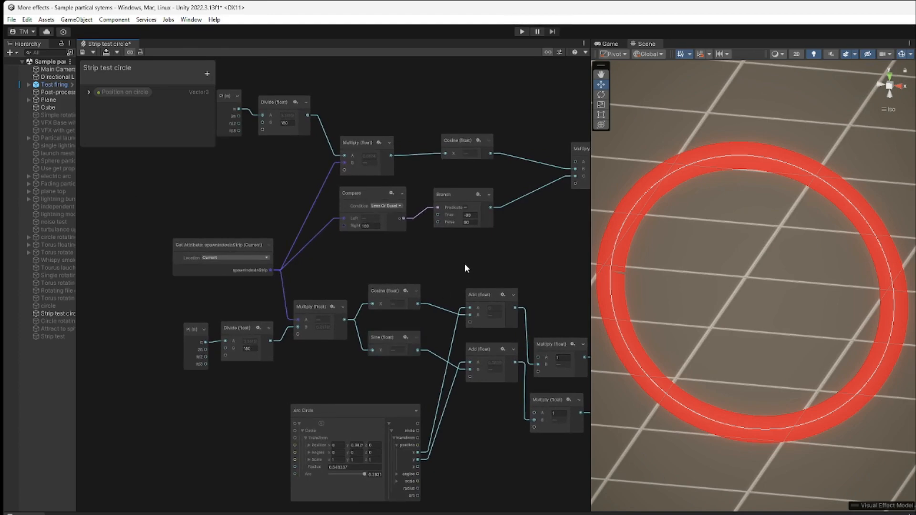
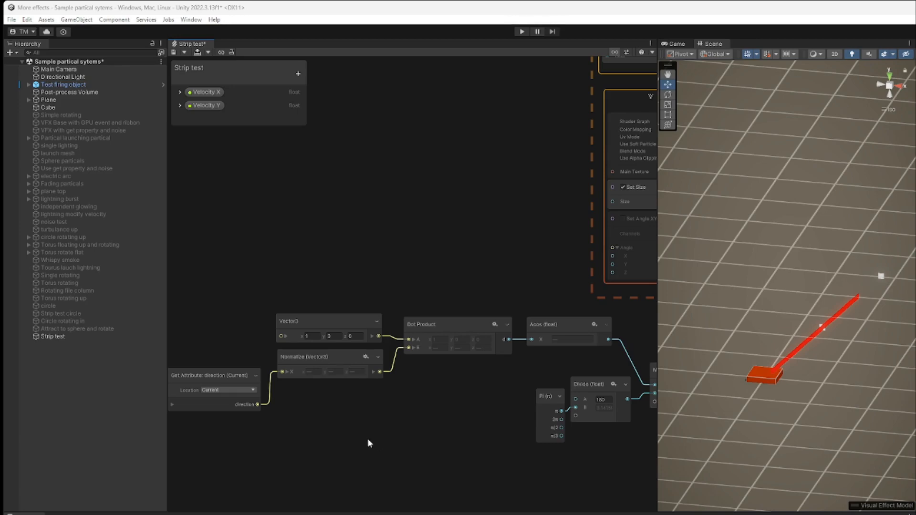
# - Examine the Strip test graph's Dot Product, Acos, Multiply and Absolute nodes that feed the Z angle of the Trail Bodies strip
pyautogui.moveTo(368, 439); pyautogui.dragTo(387, 406, button='middle')
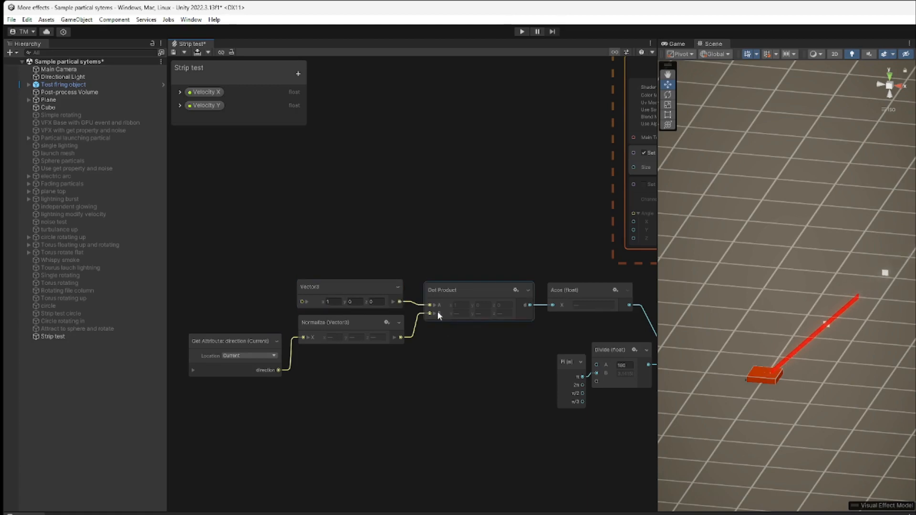
pyautogui.click(87, 336)
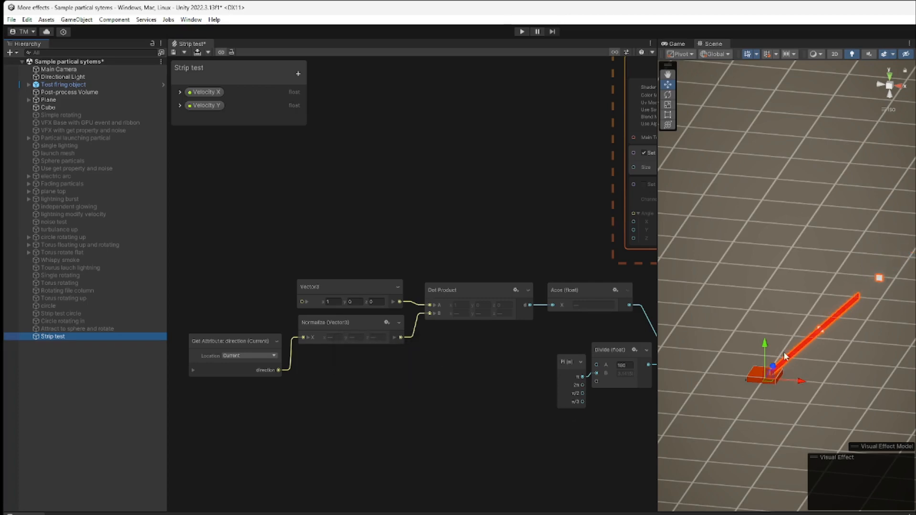
pyautogui.scroll(2, 818, 372)
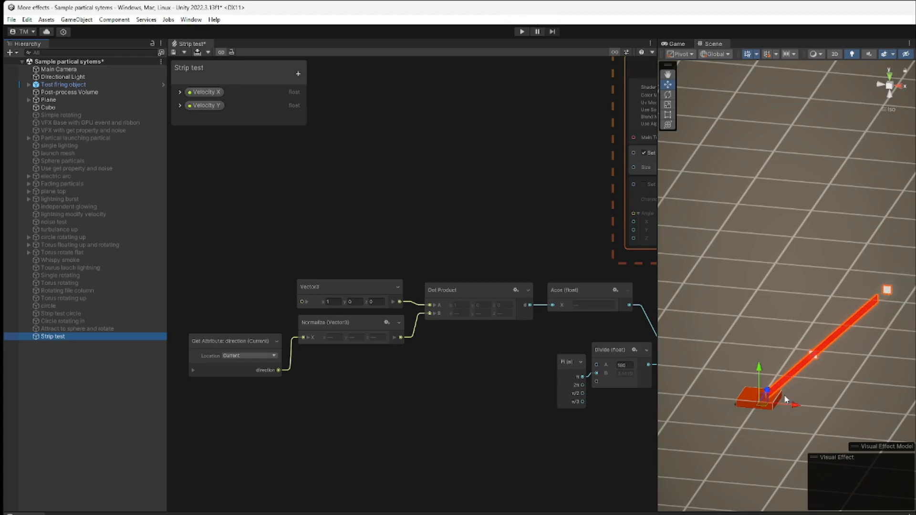
pyautogui.moveTo(563, 442); pyautogui.dragTo(480, 441, button='middle')
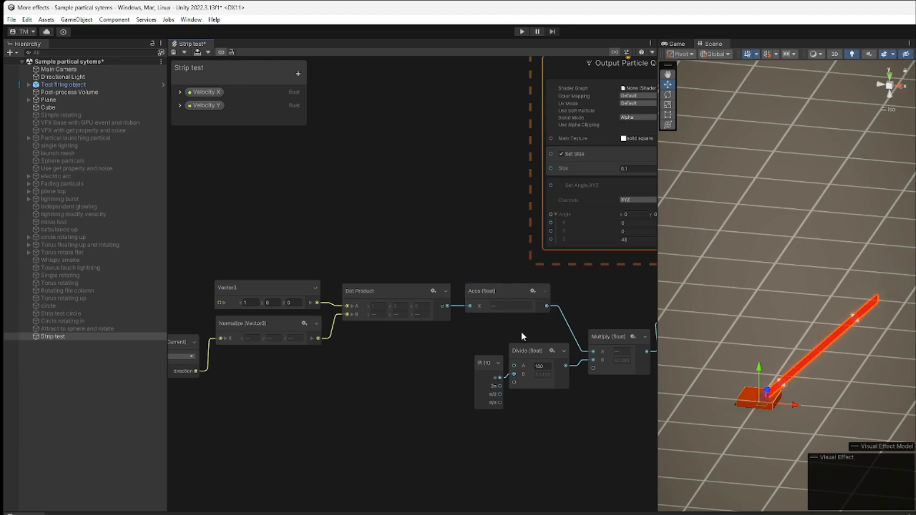
pyautogui.moveTo(521, 331); pyautogui.dragTo(406, 327, button='middle')
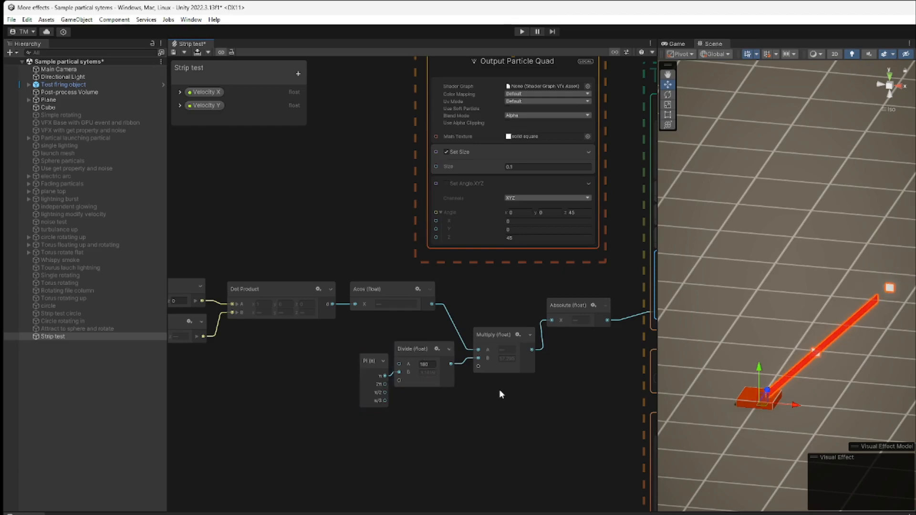
pyautogui.moveTo(499, 390); pyautogui.dragTo(389, 395, button='middle')
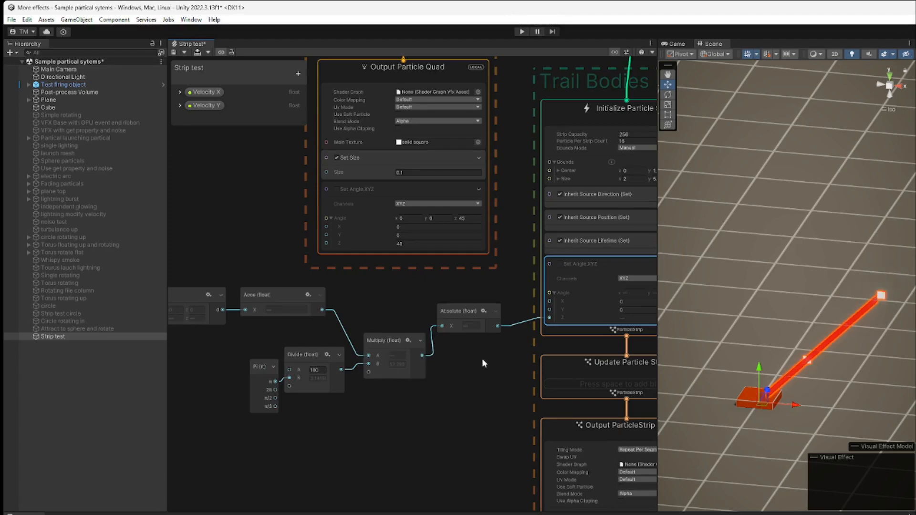
# - Examine how the Strip test graph's Spawn and Initialize Particle contexts set the particles' lifetime, velocity and direction
pyautogui.moveTo(482, 359); pyautogui.dragTo(430, 370, button='middle')
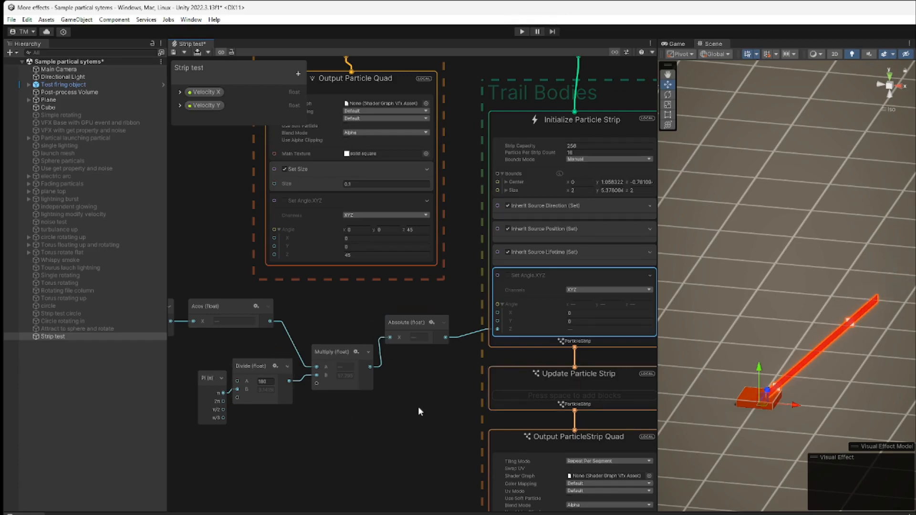
pyautogui.moveTo(418, 406); pyautogui.dragTo(583, 513, button='middle')
pyautogui.moveTo(255, 272); pyautogui.dragTo(347, 436, button='middle')
pyautogui.moveTo(415, 342); pyautogui.dragTo(311, 453, button='middle')
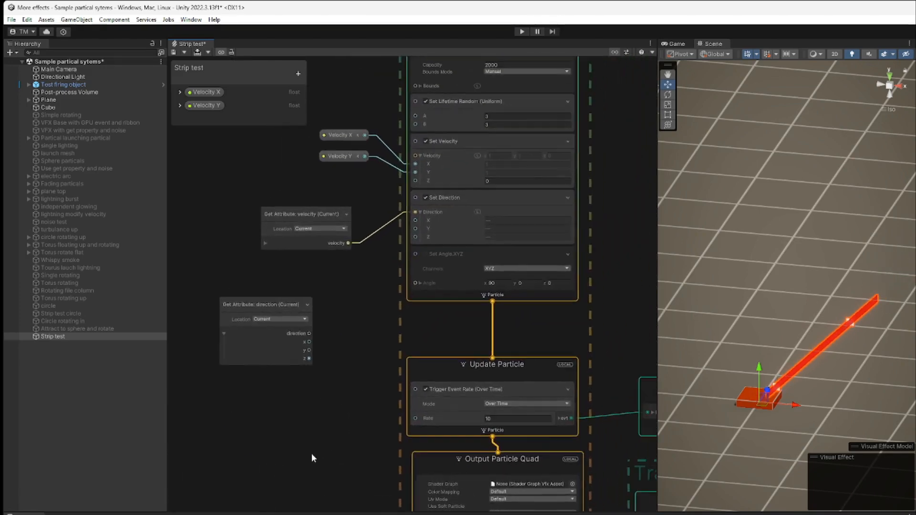
pyautogui.moveTo(373, 325); pyautogui.dragTo(331, 459, button='middle')
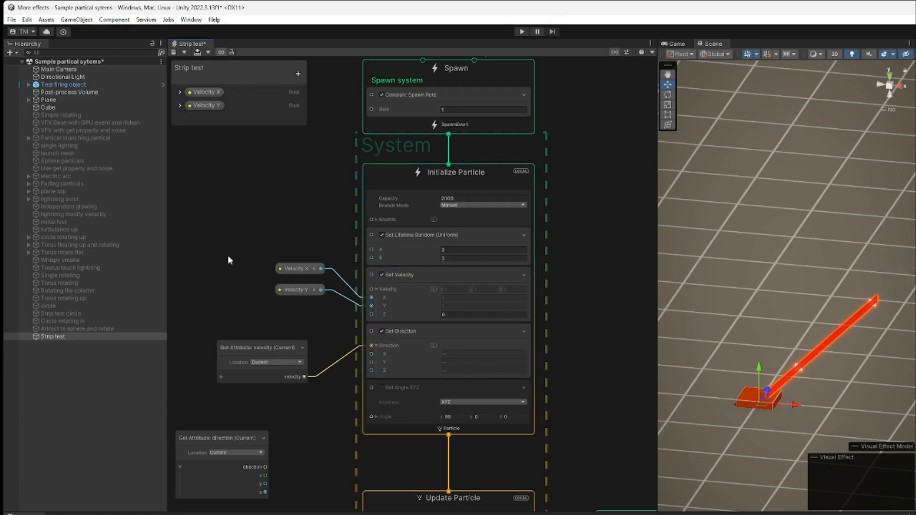
pyautogui.moveTo(242, 261); pyautogui.dragTo(262, 184, button='middle')
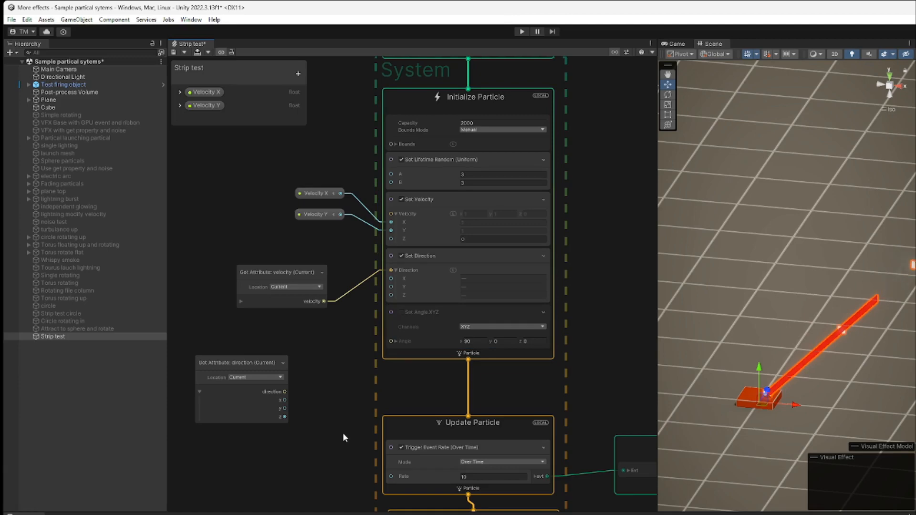
# - Examine how Trigger Event Rate feeds the GPUEvent and which source attributes the Trail Bodies' Initialize Particle Strip inherits
pyautogui.moveTo(343, 437); pyautogui.dragTo(207, 148, button='middle')
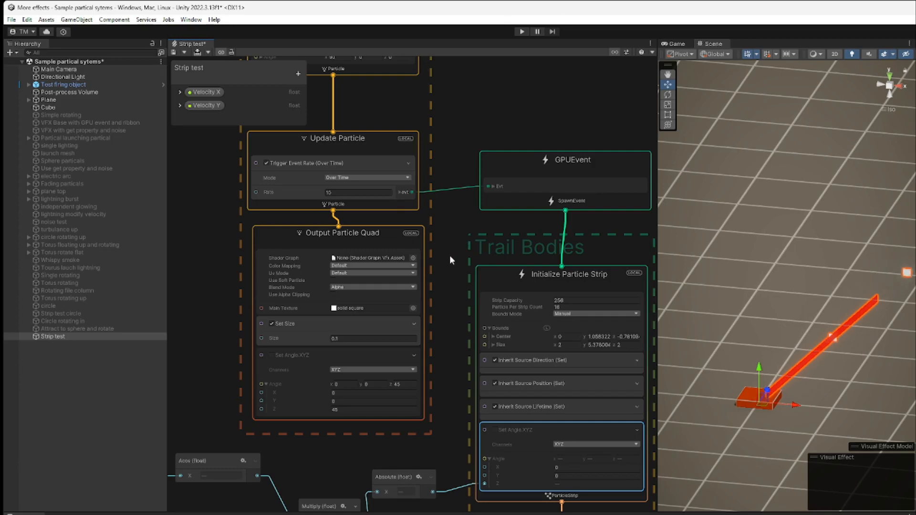
pyautogui.moveTo(450, 255); pyautogui.dragTo(436, 158, button='middle')
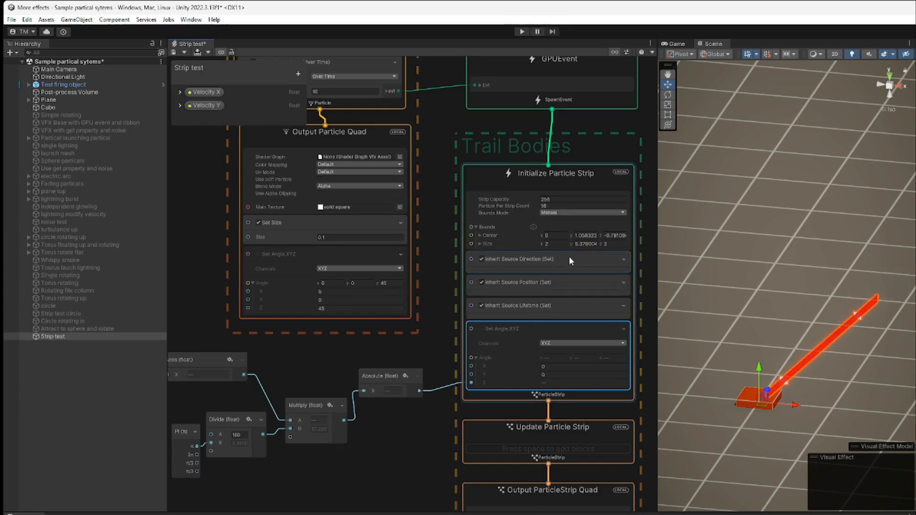
pyautogui.moveTo(208, 240); pyautogui.dragTo(244, 342, button='middle')
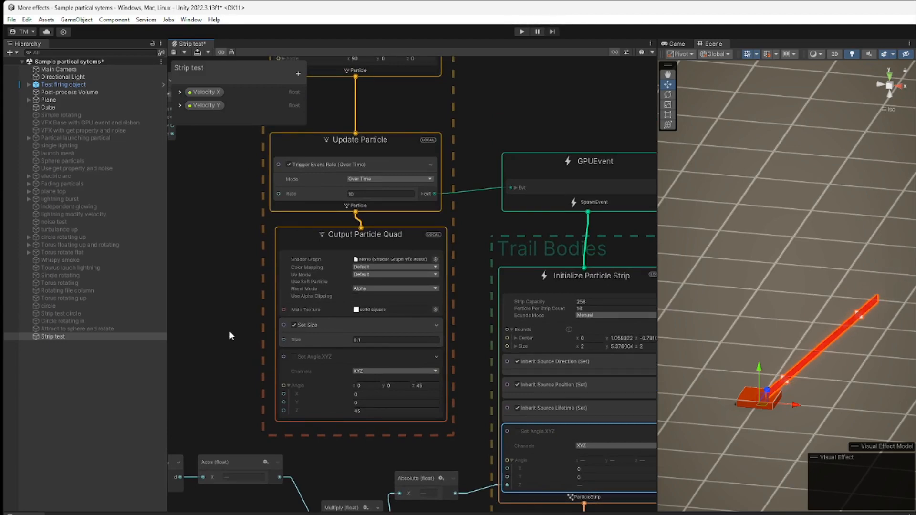
pyautogui.moveTo(229, 298); pyautogui.dragTo(287, 436, button='middle')
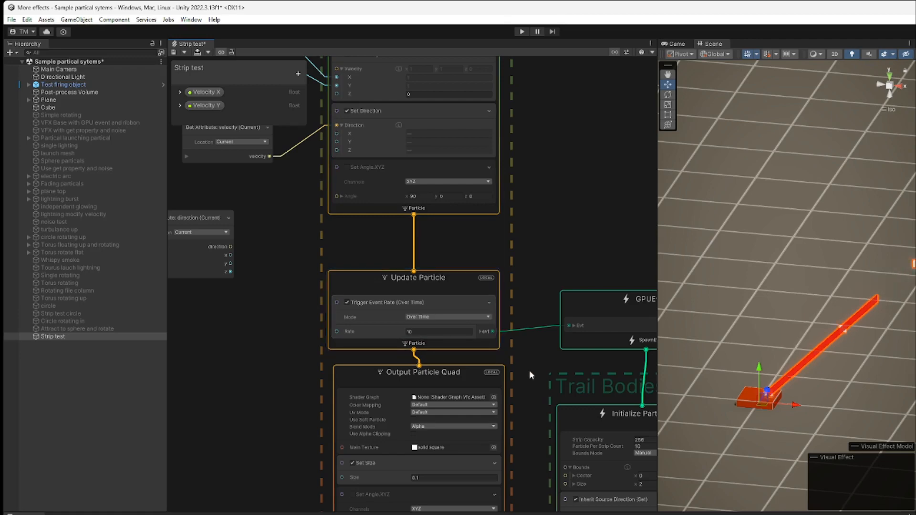
pyautogui.moveTo(534, 374); pyautogui.dragTo(377, 232, button='middle')
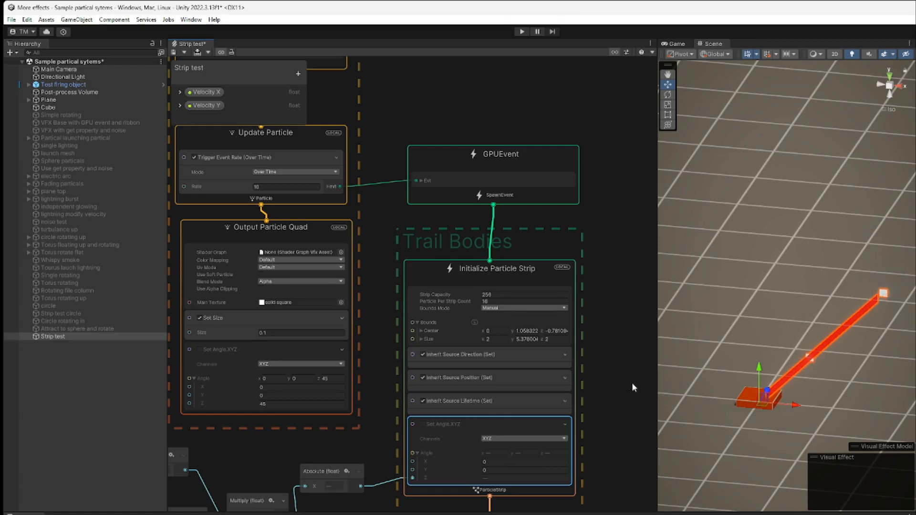
pyautogui.moveTo(618, 382); pyautogui.dragTo(628, 294, button='middle')
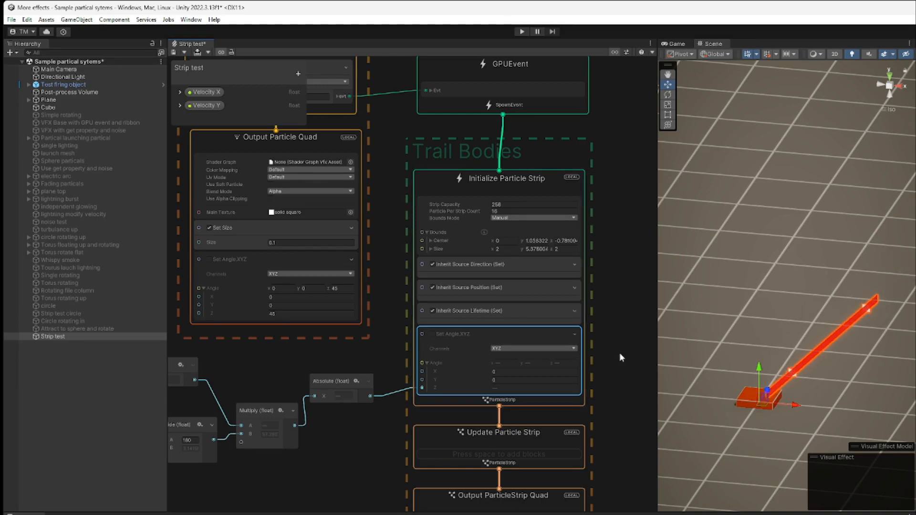
pyautogui.moveTo(619, 383); pyautogui.dragTo(612, 276, button='middle')
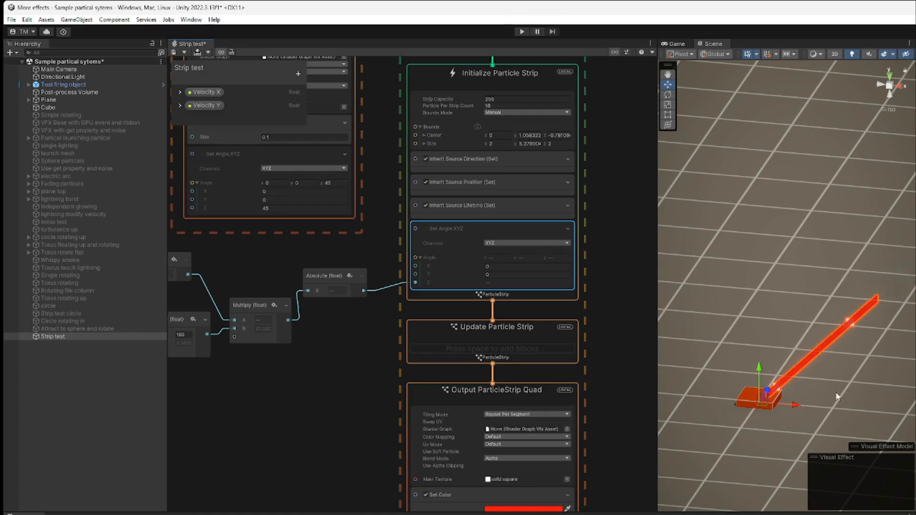
# - Set the Strip test object's Velocity Y to 0 and raise the object to a Y position of about 0.404
pyautogui.moveTo(837, 395); pyautogui.dragTo(800, 360, button='middle')
pyautogui.scroll(6, 800, 359)
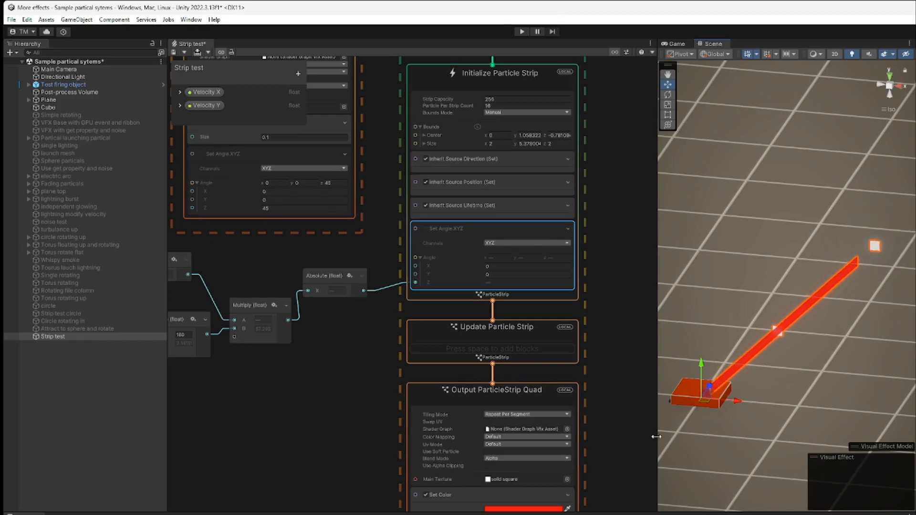
pyautogui.moveTo(656, 437); pyautogui.dragTo(514, 434)
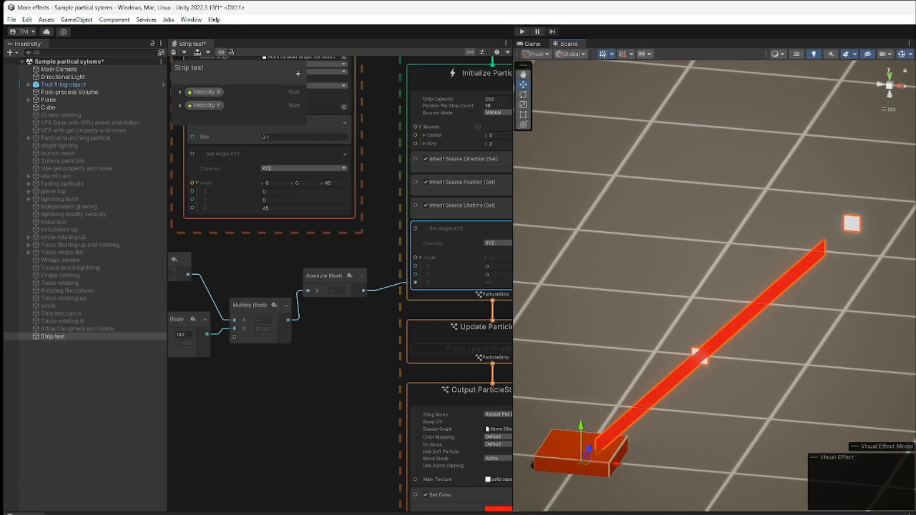
pyautogui.moveTo(915, 287); pyautogui.dragTo(909, 290)
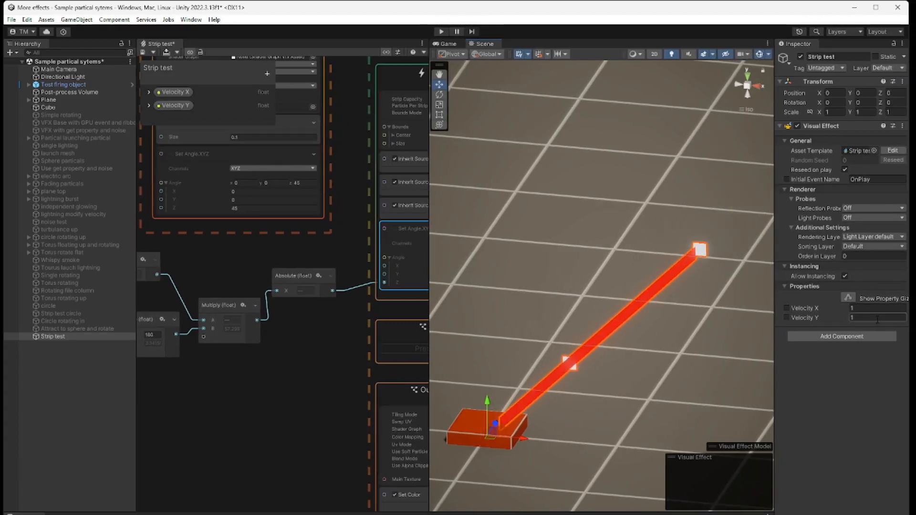
pyautogui.click(876, 317)
pyautogui.write('0')
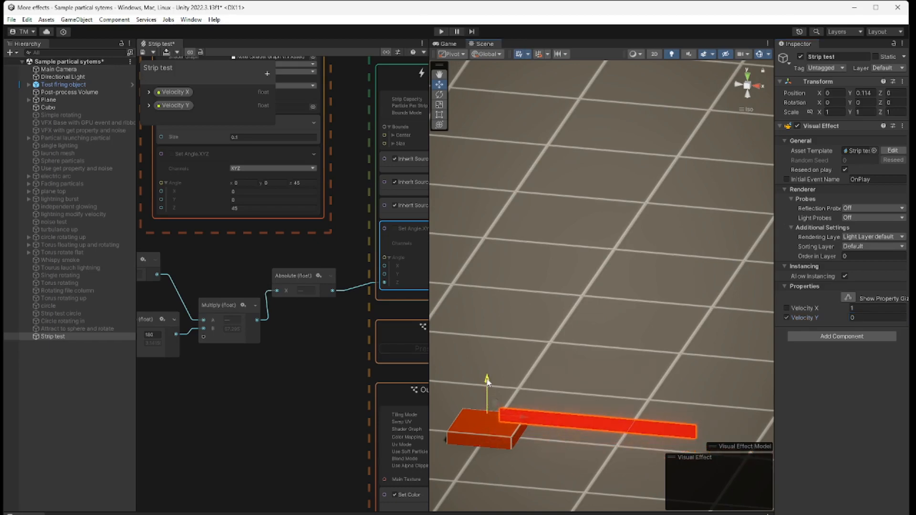
pyautogui.moveTo(487, 404); pyautogui.dragTo(489, 355)
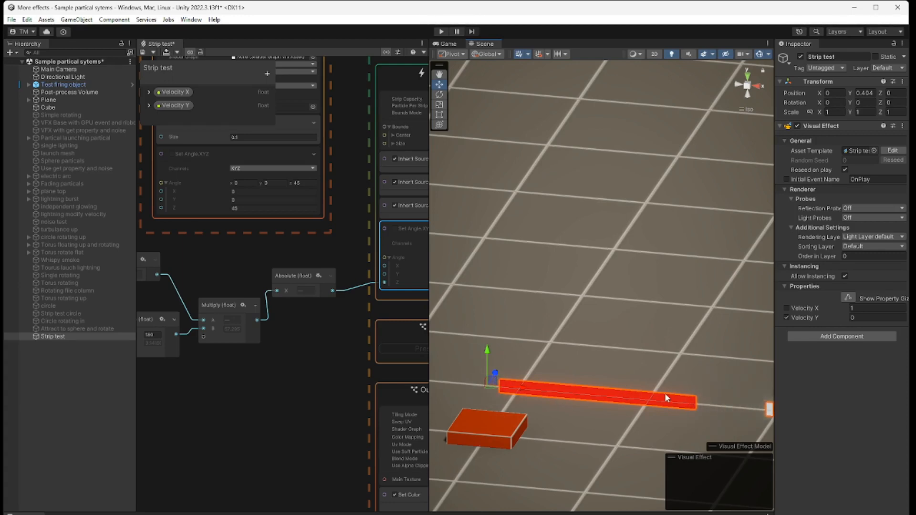
# - Set the Strip test object's Velocity Y to 1, and try Velocity X at 0 before setting it to 0.1
pyautogui.click(865, 319)
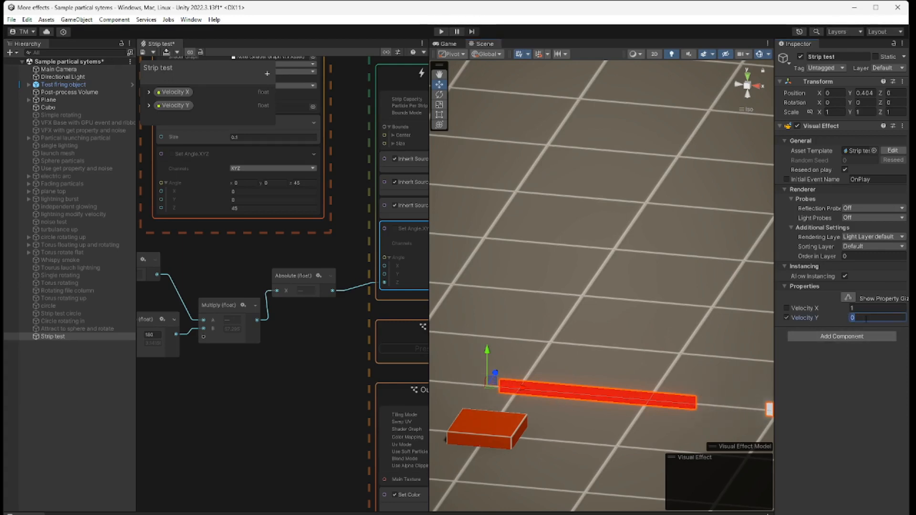
pyautogui.write('1')
pyautogui.click(866, 310)
pyautogui.write('0')
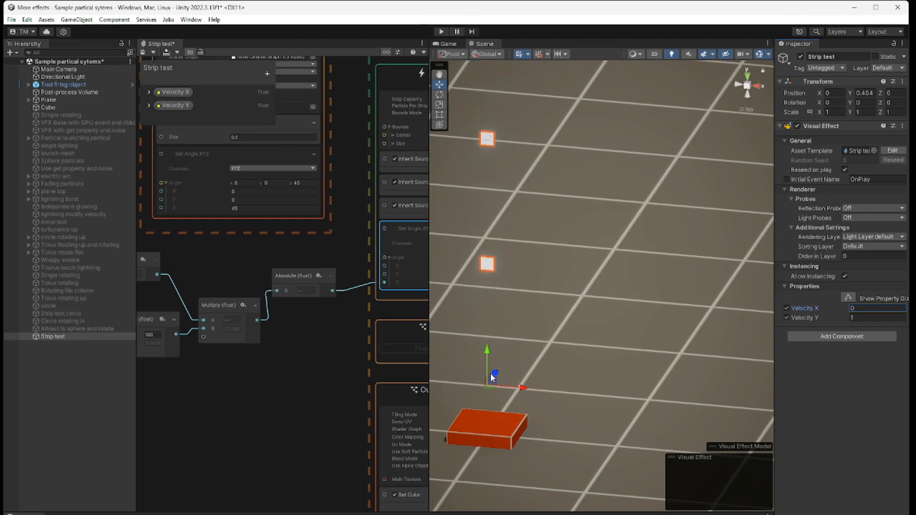
pyautogui.scroll(1, 493, 378)
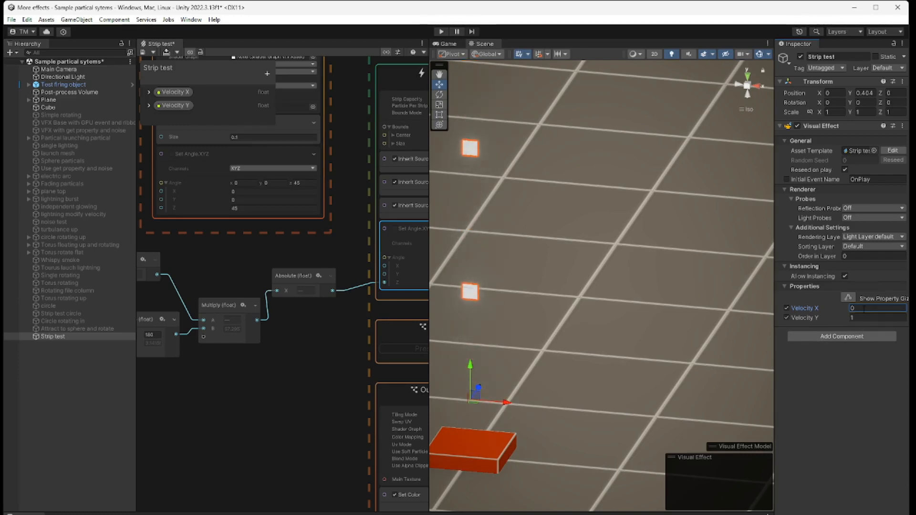
pyautogui.write('1')
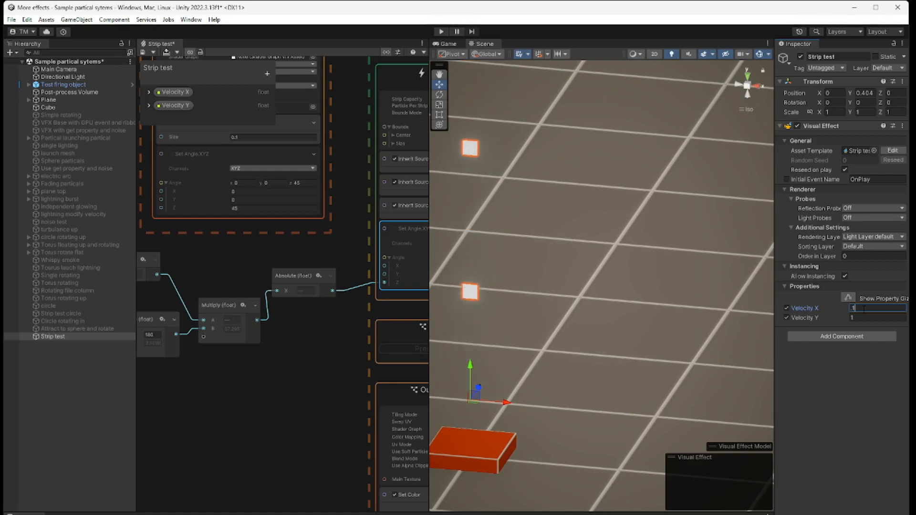
pyautogui.write('0.1')
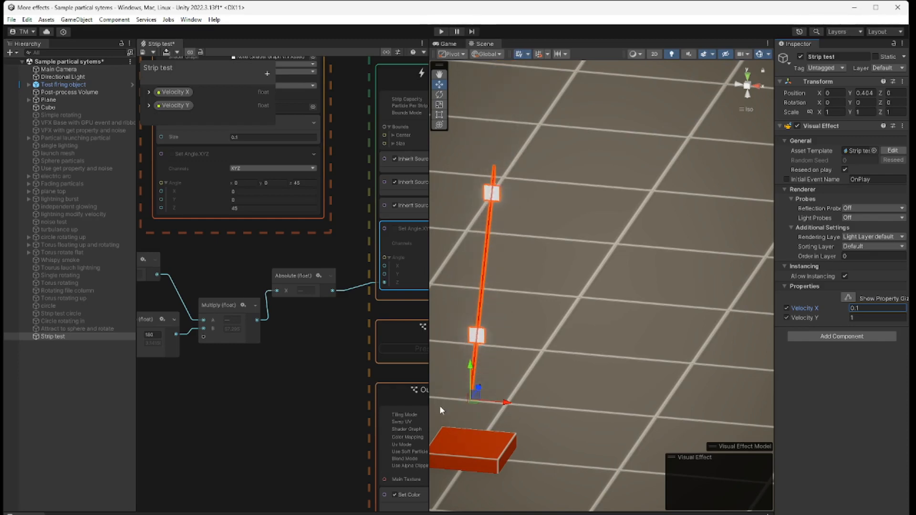
# - Enable the Set Angle.XYZ block in Initialize Particle Strip and set the Strip test object's Velocity X to 0.2
pyautogui.moveTo(430, 406); pyautogui.dragTo(576, 407)
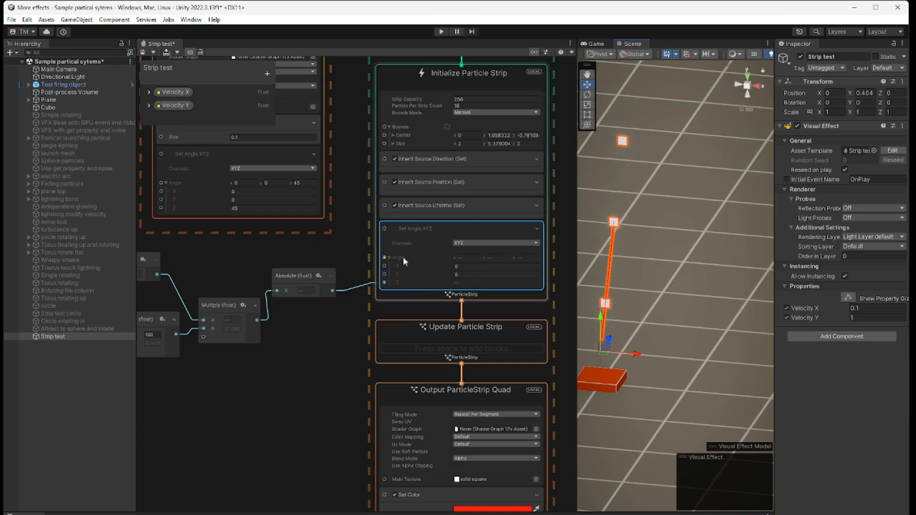
pyautogui.click(393, 228)
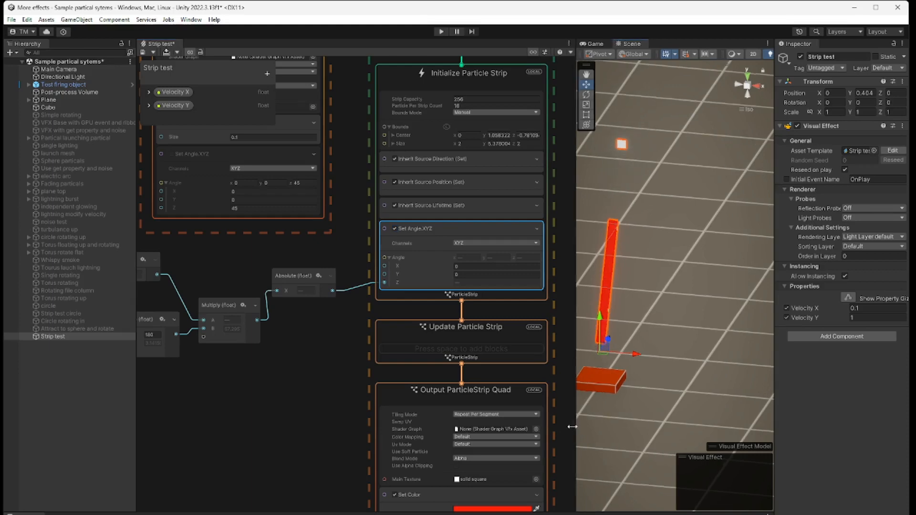
pyautogui.moveTo(577, 429); pyautogui.dragTo(480, 422)
pyautogui.click(872, 308)
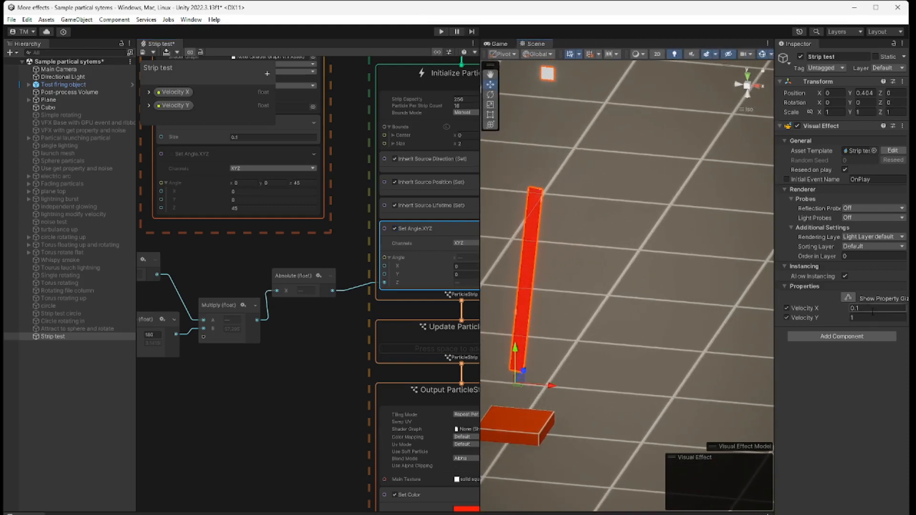
pyautogui.write('0.2')
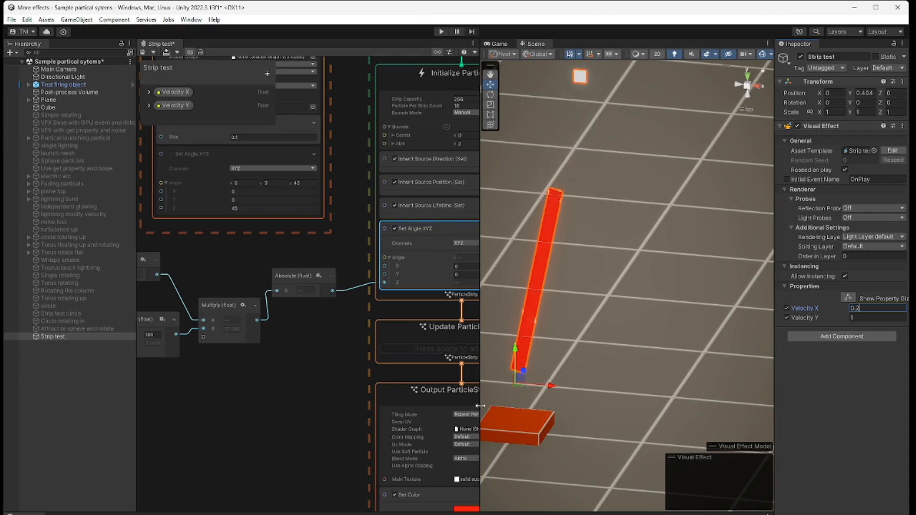
pyautogui.moveTo(480, 405); pyautogui.dragTo(621, 400)
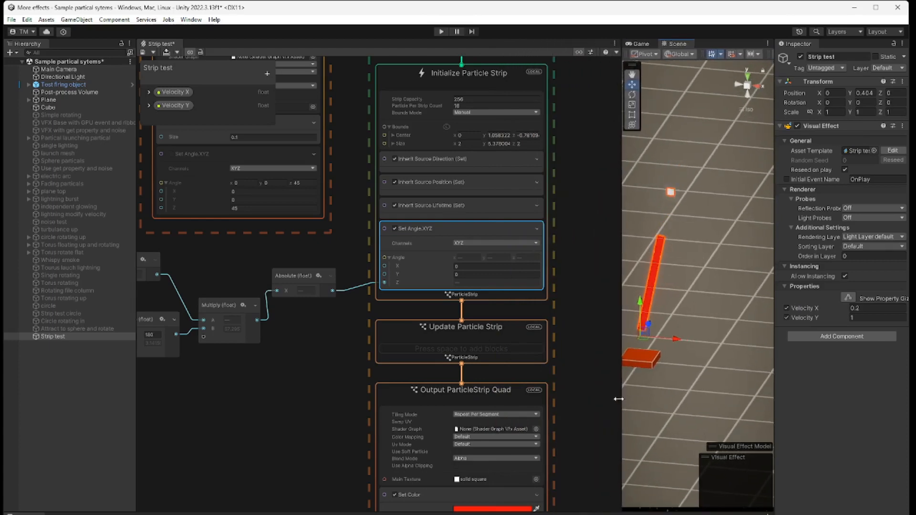
pyautogui.click(344, 318)
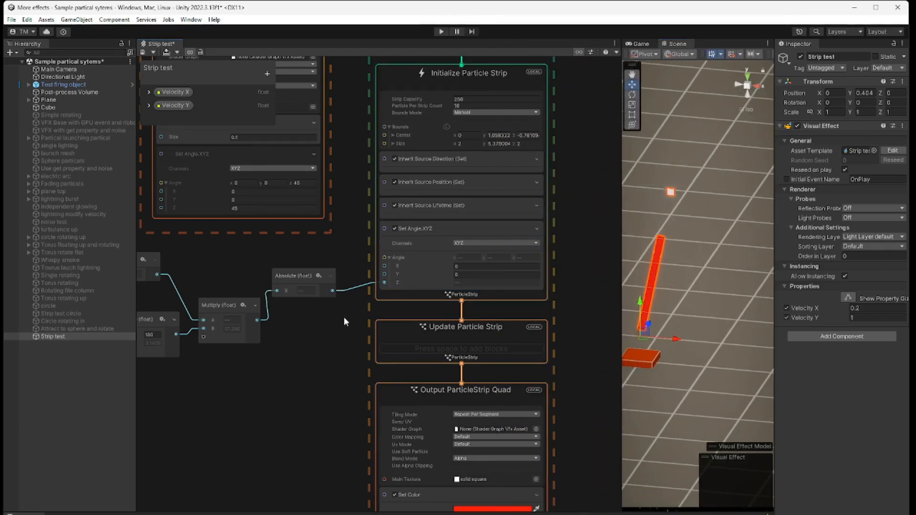